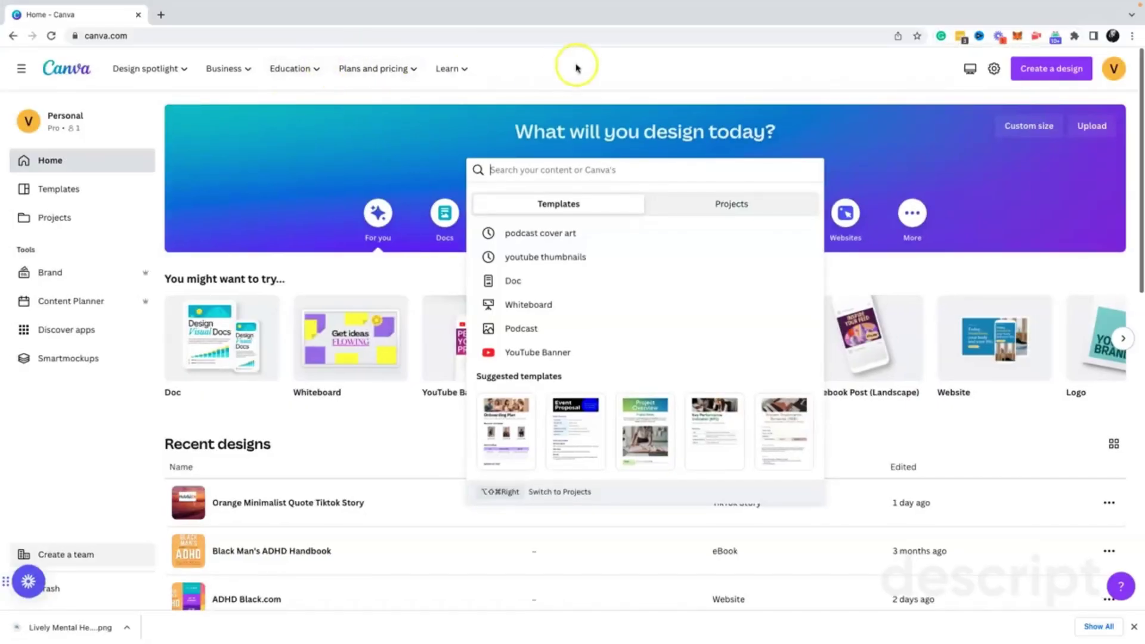
Search Canva's home page for 'podcast art' templates.
{"action": "left_click", "coordinate": [577, 70]}
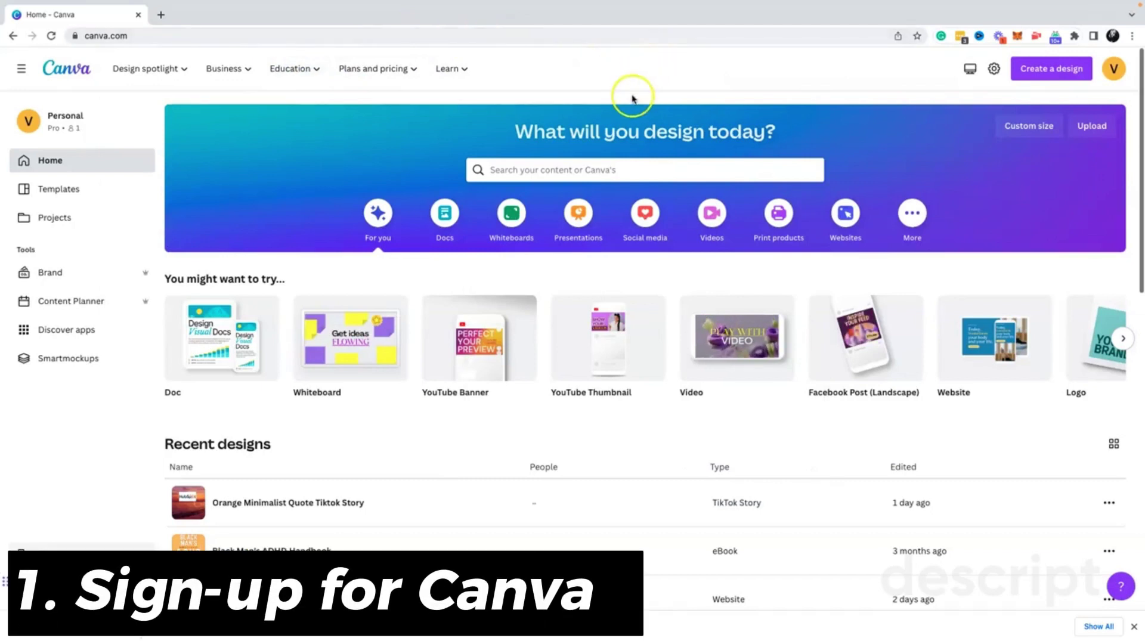
{"action": "left_click", "coordinate": [554, 170]}
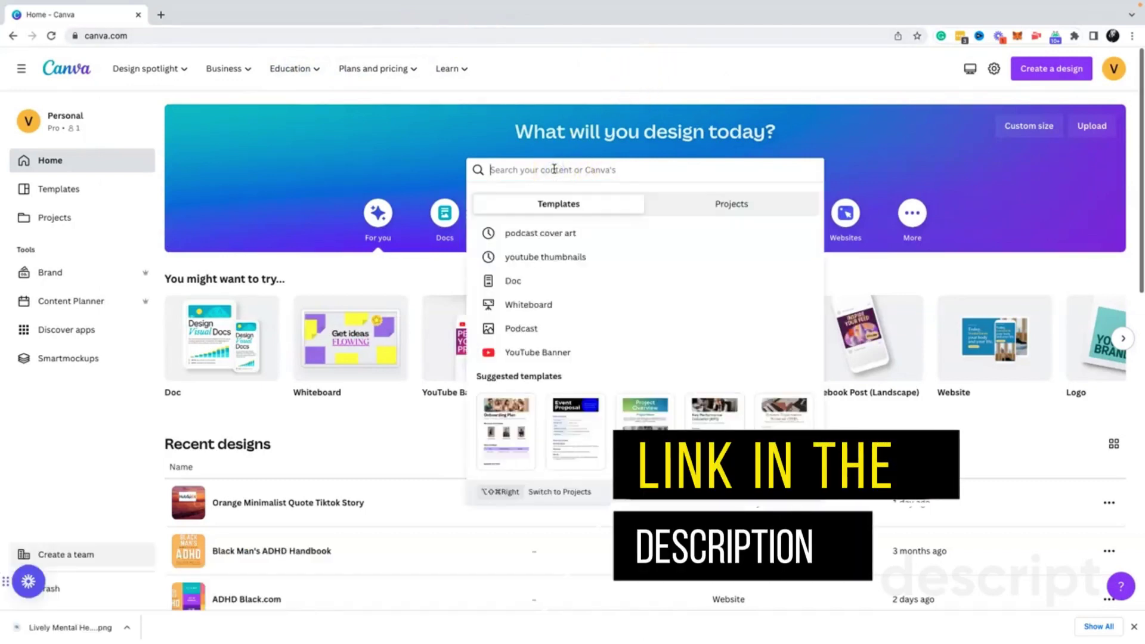
{"action": "type", "text": "podcast"}
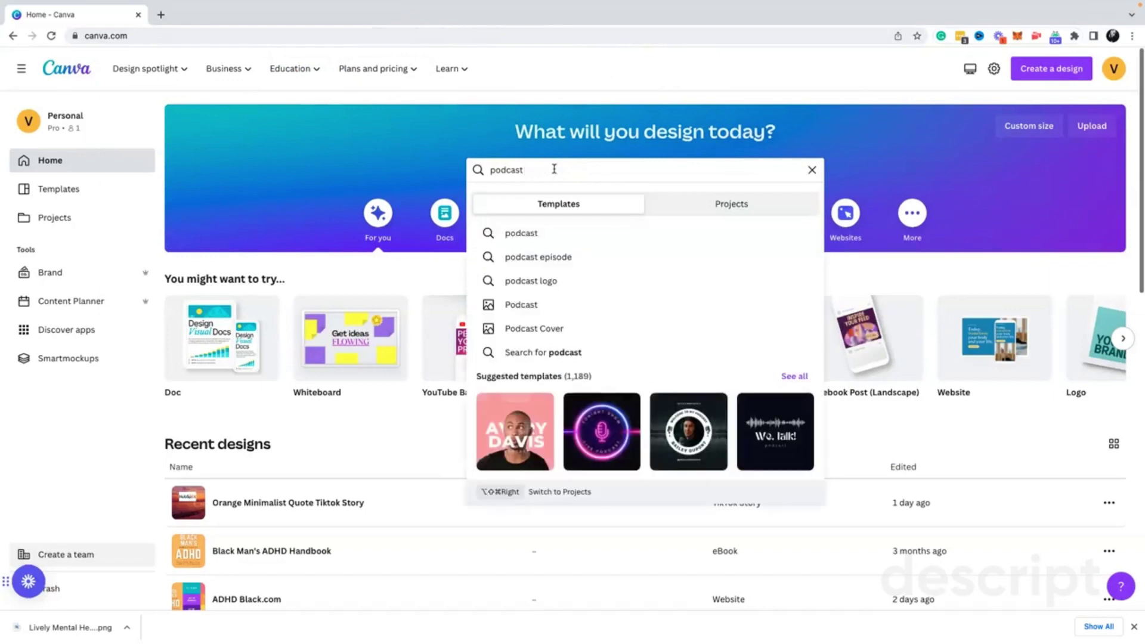
{"action": "type", "text": " art"}
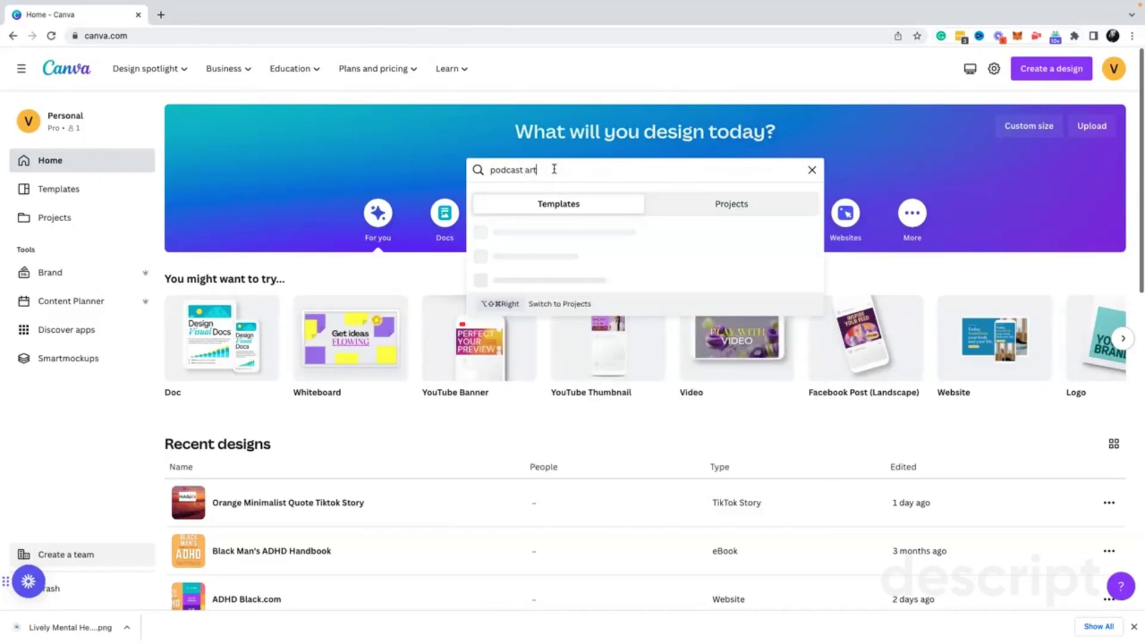
{"action": "left_click", "coordinate": [540, 232]}
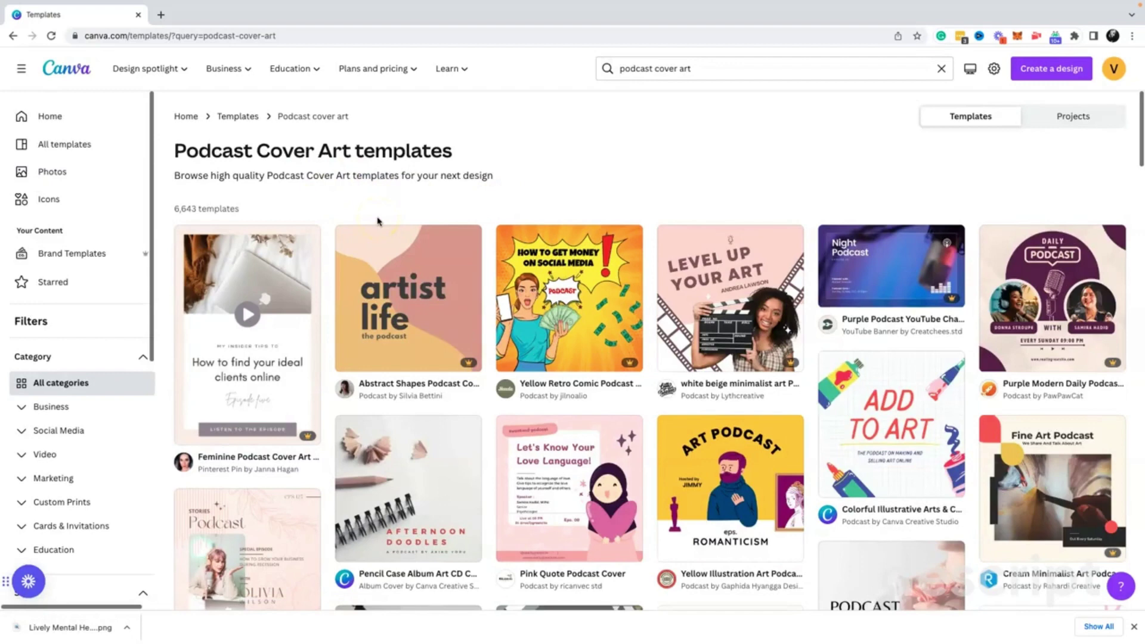
{"action": "scroll", "coordinate": [388, 241], "scroll_direction": "down", "scroll_amount": 2}
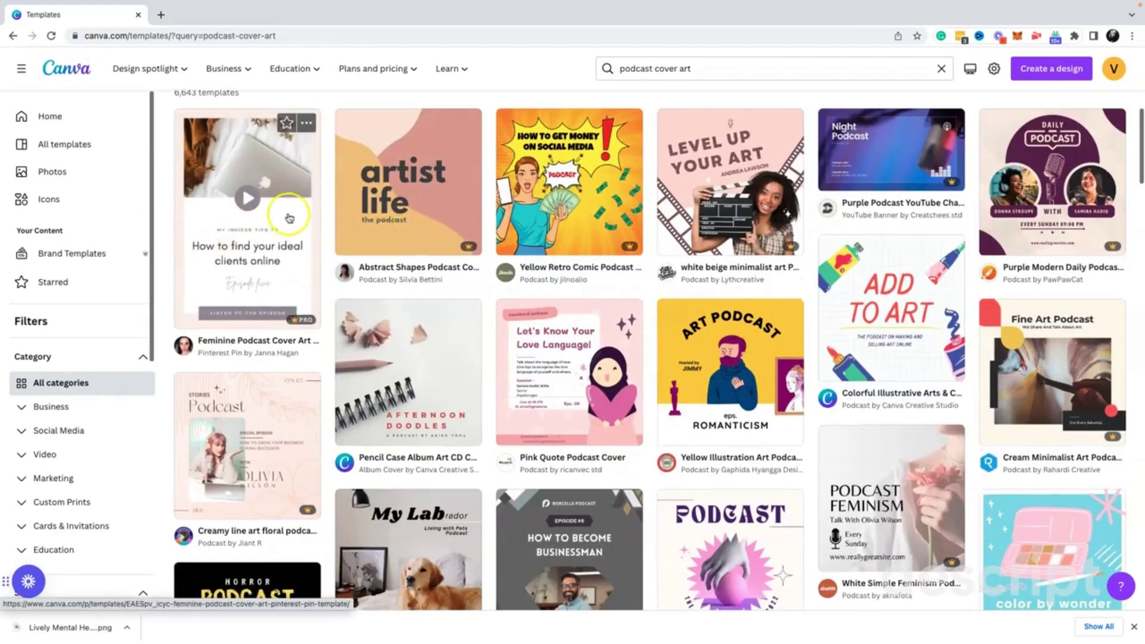
{"action": "scroll", "coordinate": [282, 219], "scroll_direction": "down", "scroll_amount": 1}
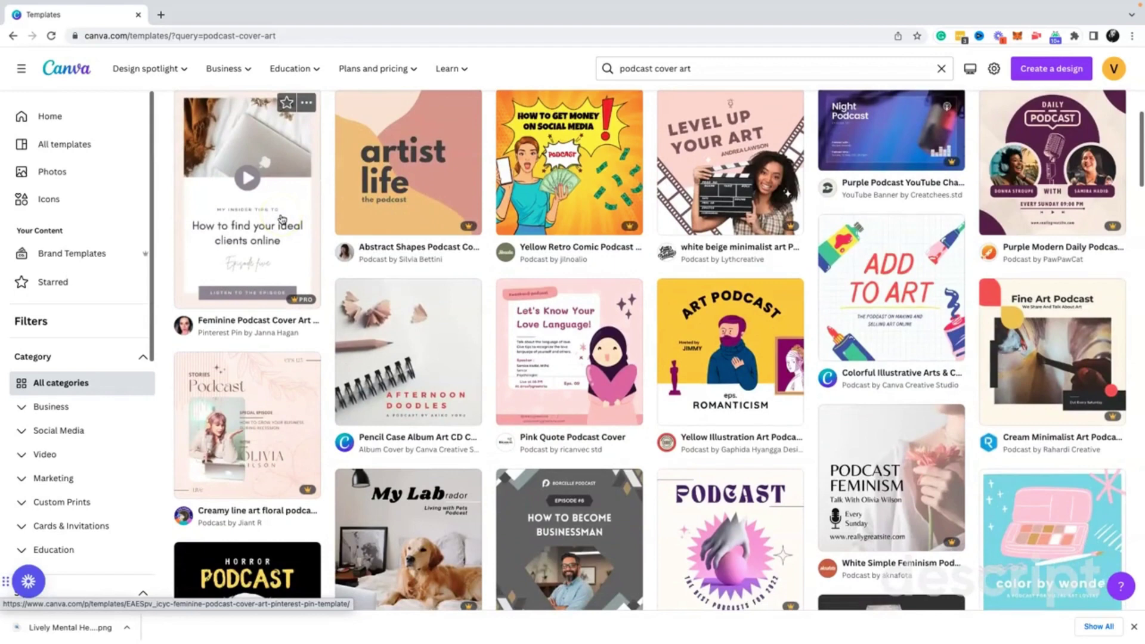
{"action": "scroll", "coordinate": [282, 219], "scroll_direction": "down", "scroll_amount": 1}
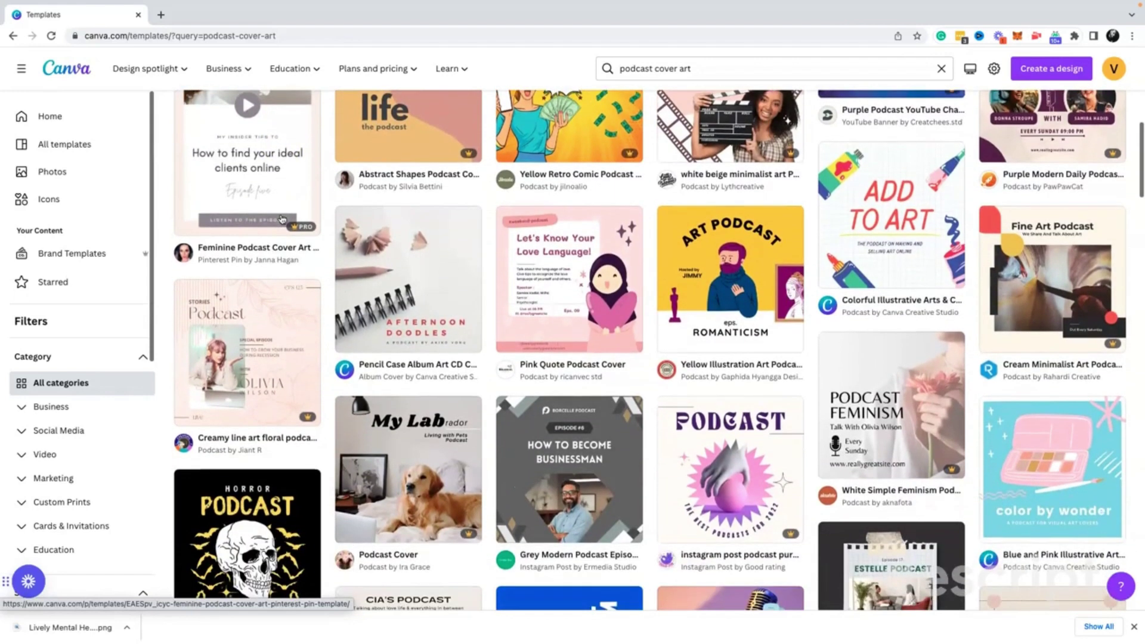
{"action": "scroll", "coordinate": [282, 219], "scroll_direction": "up", "scroll_amount": 1}
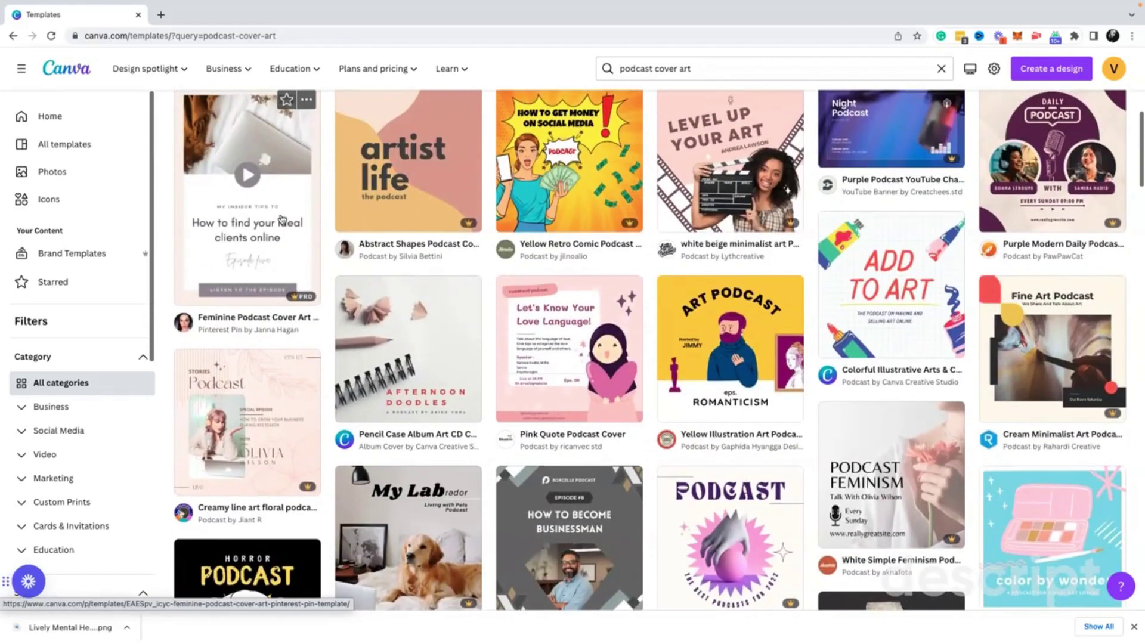
{"action": "scroll", "coordinate": [282, 218], "scroll_direction": "down", "scroll_amount": 6}
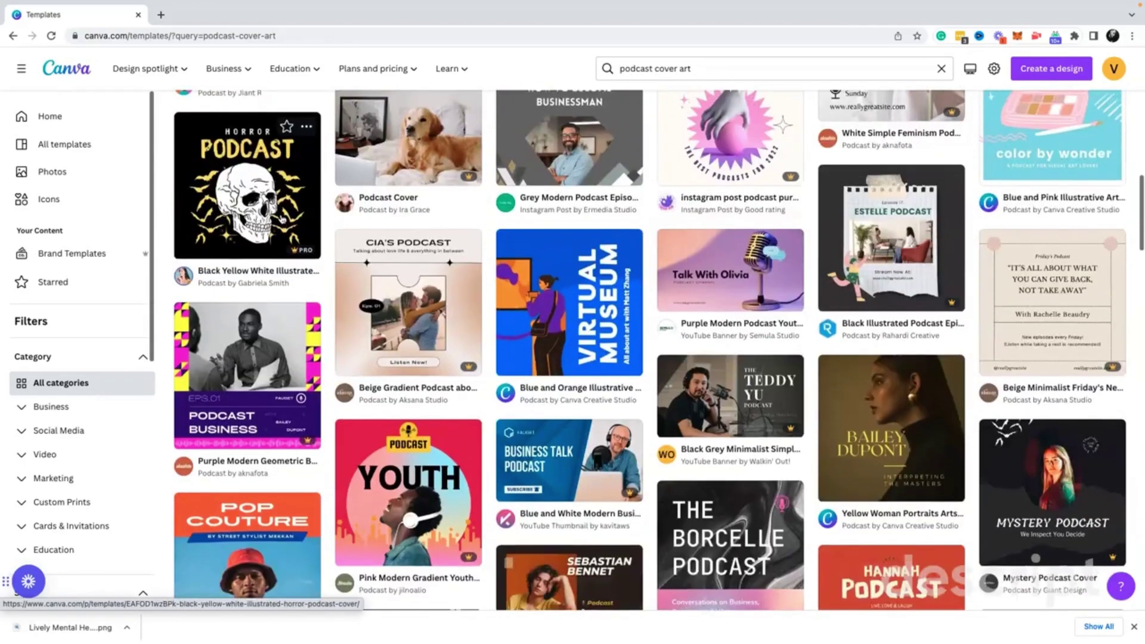
{"action": "scroll", "coordinate": [282, 218], "scroll_direction": "down", "scroll_amount": 3}
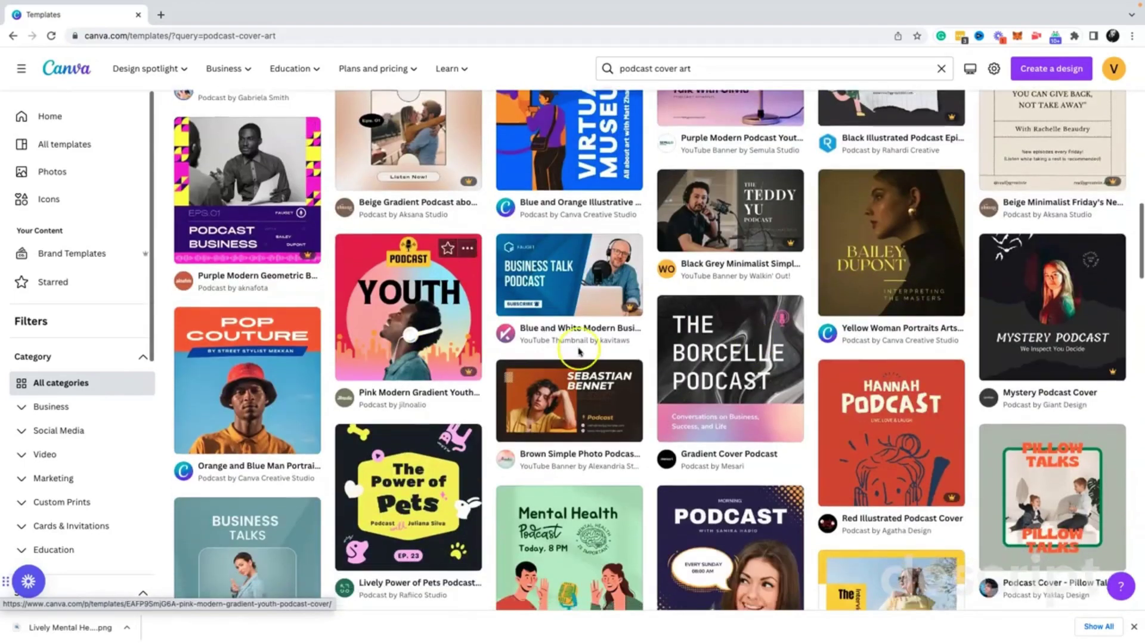
{"action": "scroll", "coordinate": [578, 352], "scroll_direction": "down", "scroll_amount": 12}
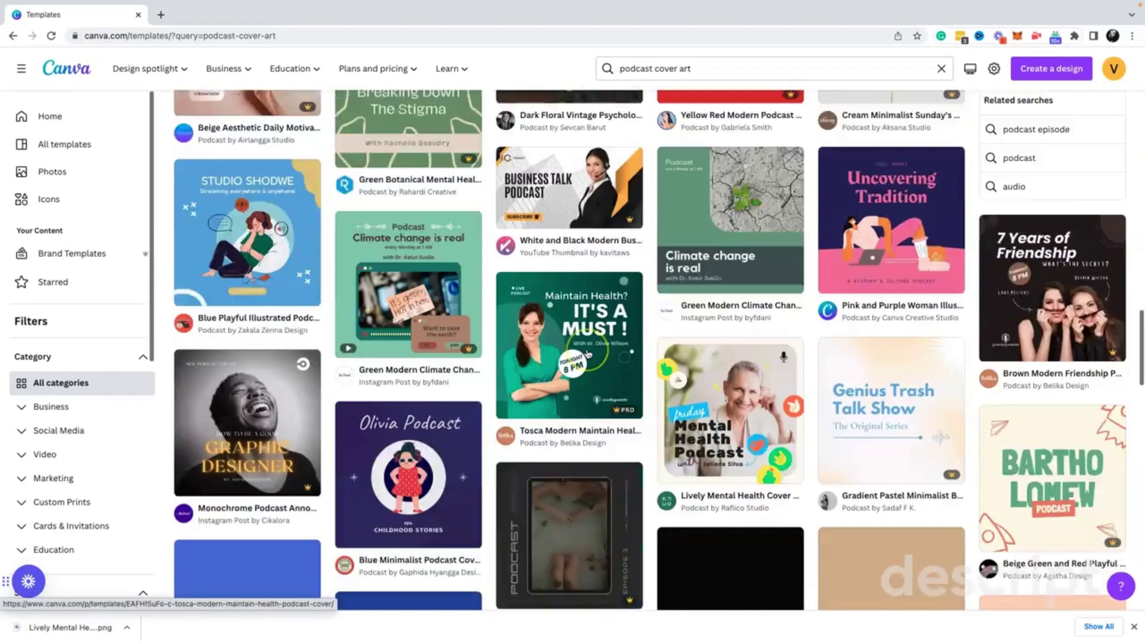
{"action": "scroll", "coordinate": [587, 353], "scroll_direction": "down", "scroll_amount": 3}
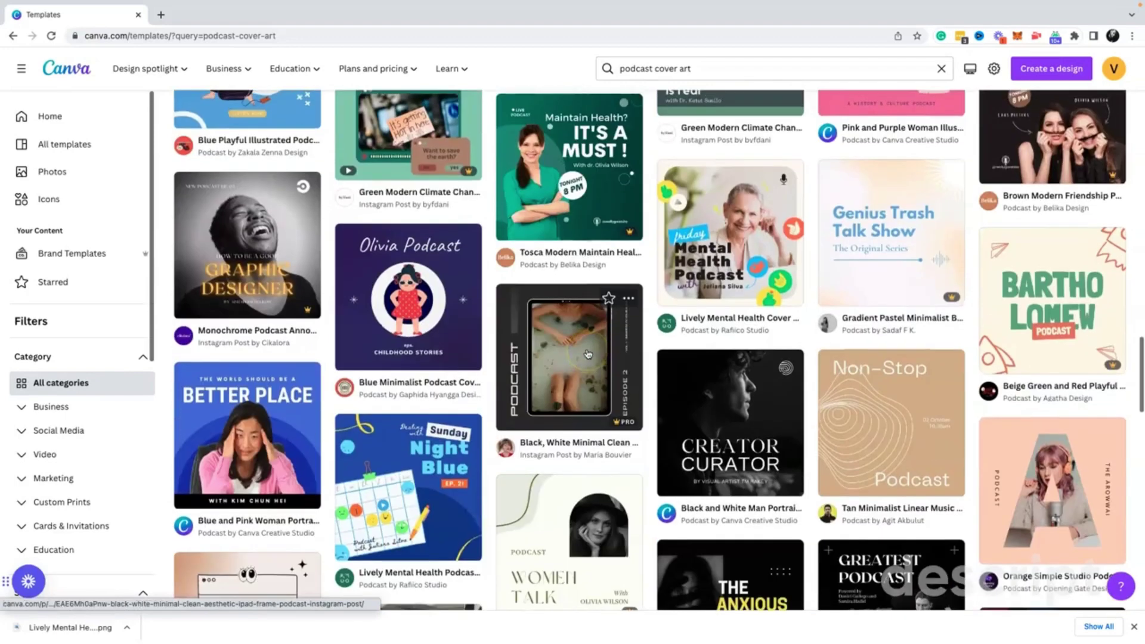
Open the Lively Mental Health Cover Podcast template as a new editable design.
{"action": "left_click", "coordinate": [750, 216]}
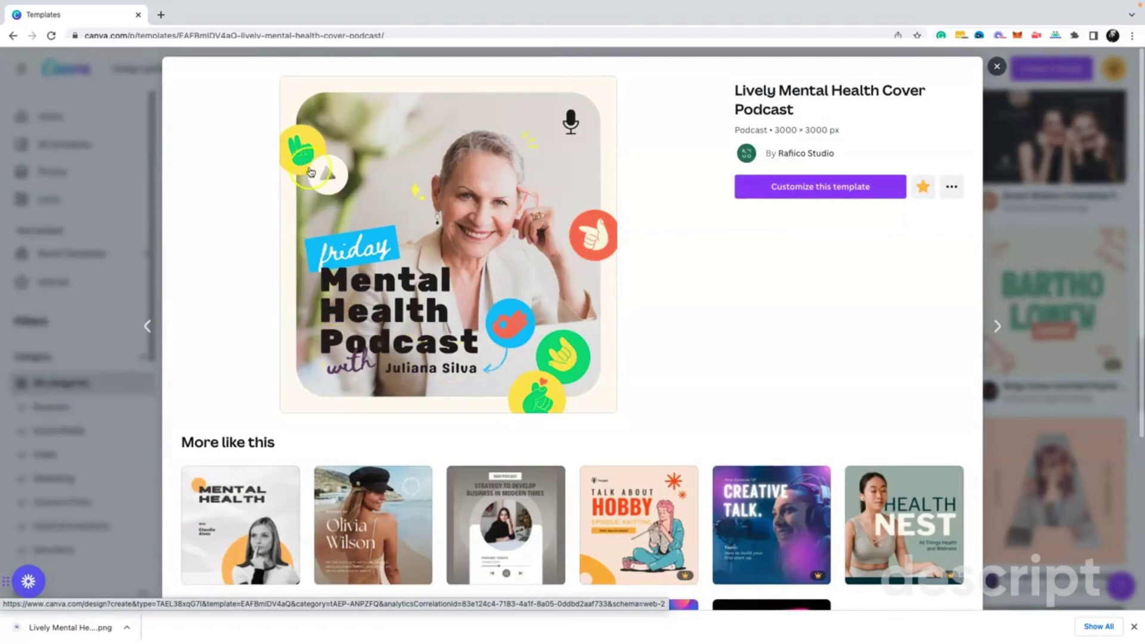
{"action": "left_click", "coordinate": [838, 188]}
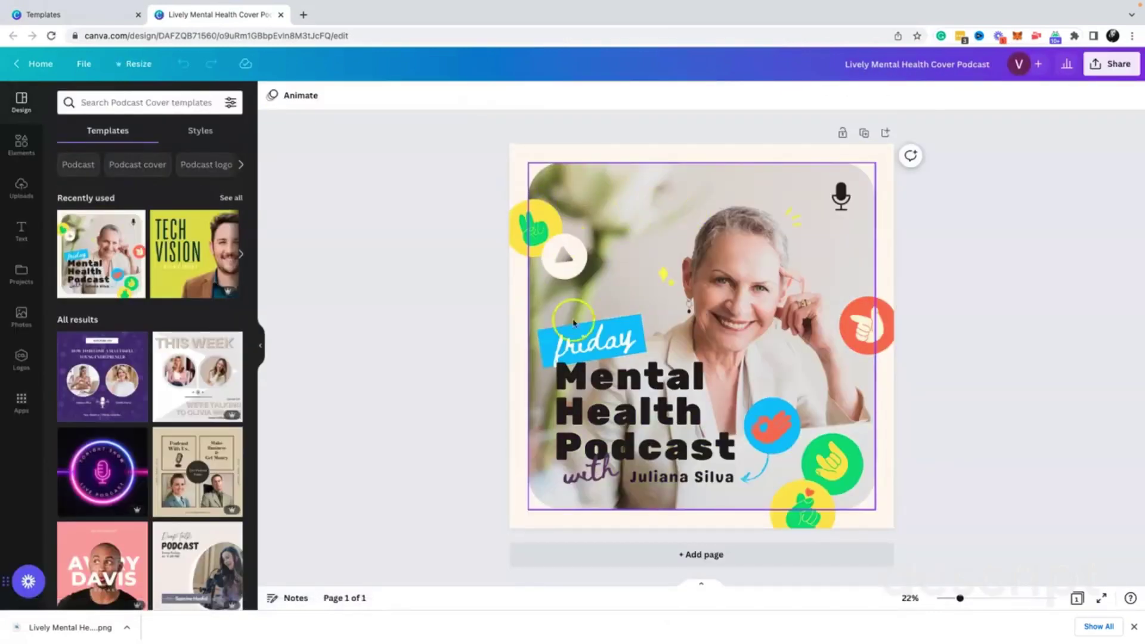
Remove the headshot photo from the cover's frame.
{"action": "left_click", "coordinate": [710, 204]}
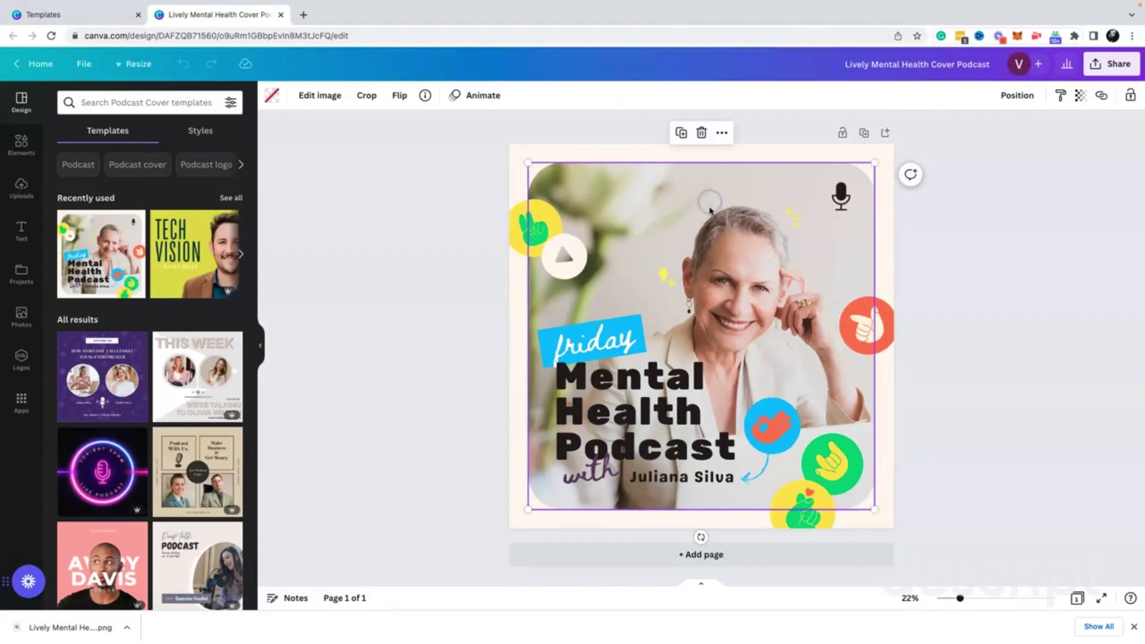
{"action": "key", "text": "Delete"}
{"action": "left_click", "coordinate": [593, 204]}
{"action": "left_click", "coordinate": [534, 230]}
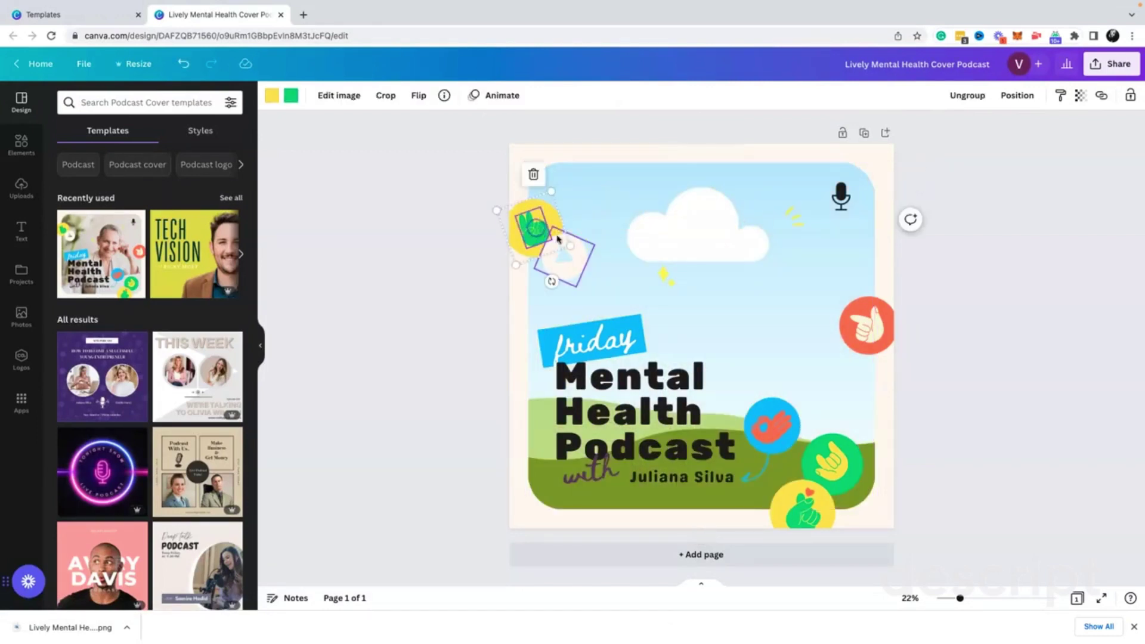
{"action": "key", "text": "ctrl+z"}
Delete the yellow circle, sparkles, microphone icon and thumb sticker.
{"action": "left_click", "coordinate": [537, 231]}
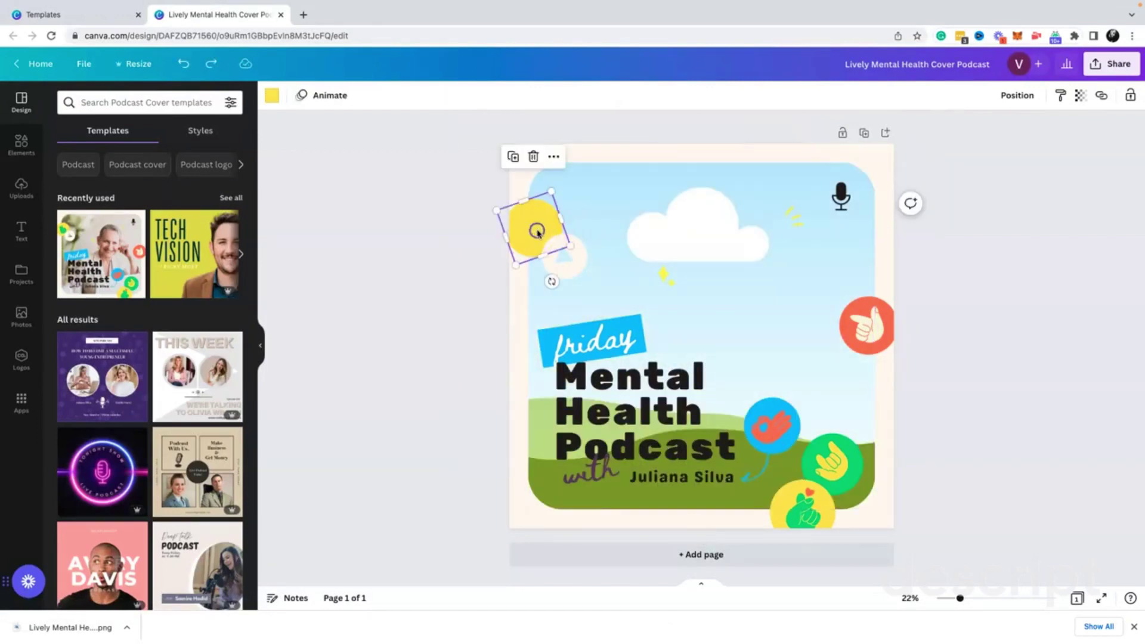
{"action": "key", "text": "Delete"}
{"action": "left_click", "coordinate": [572, 248]}
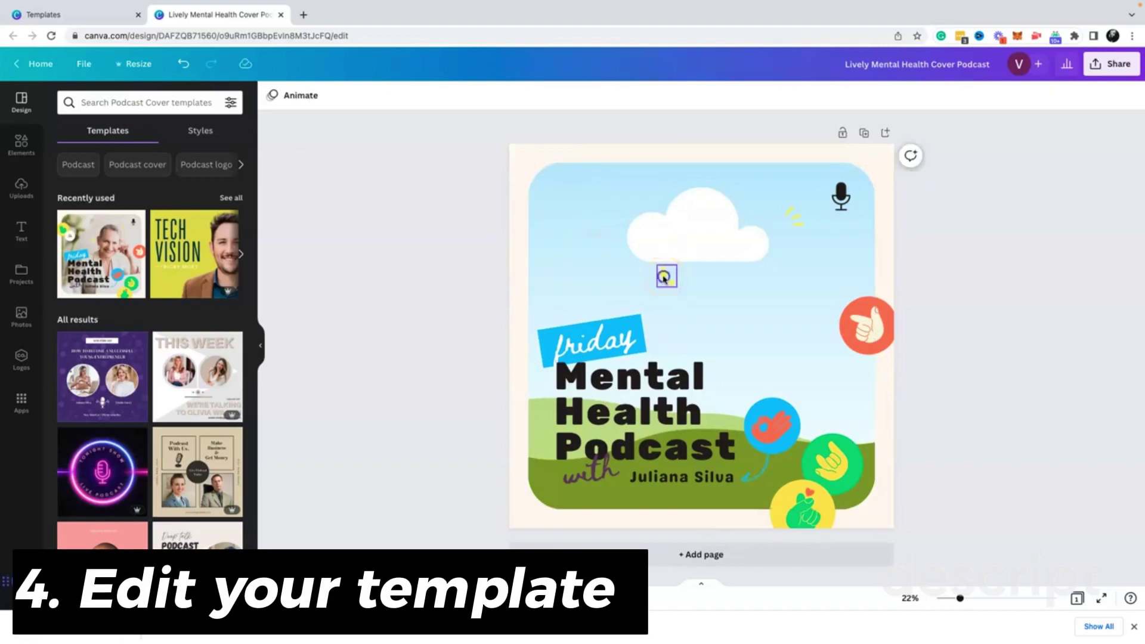
{"action": "left_click", "coordinate": [828, 228]}
{"action": "left_click", "coordinate": [794, 218]}
{"action": "left_click", "coordinate": [839, 197]}
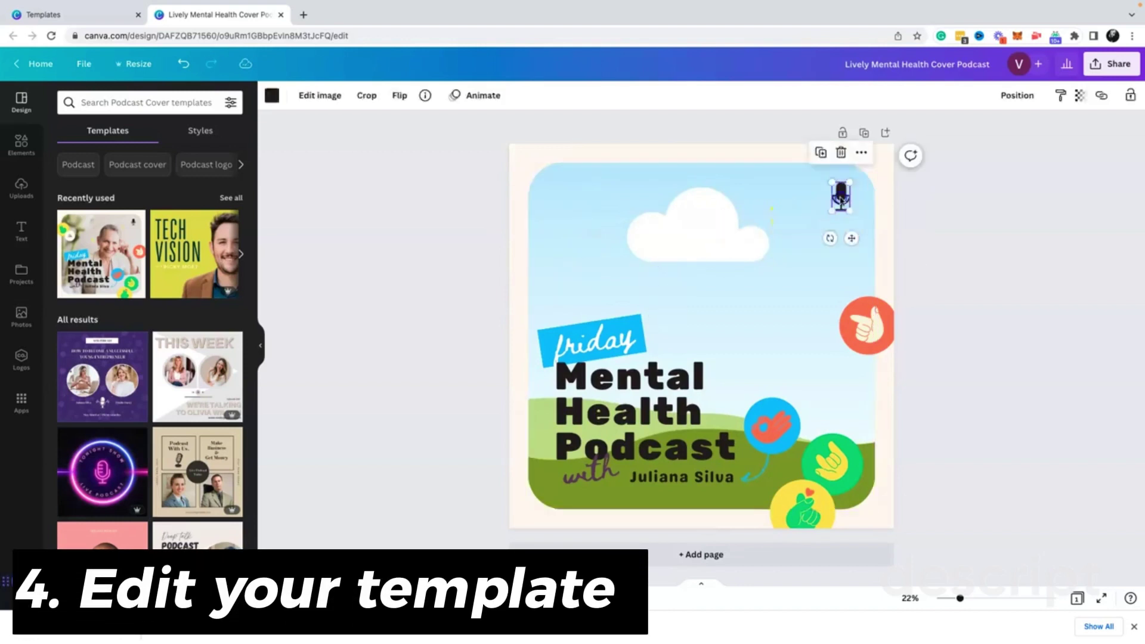
{"action": "left_click", "coordinate": [859, 310]}
{"action": "left_click", "coordinate": [860, 315]}
{"action": "left_click", "coordinate": [861, 317]}
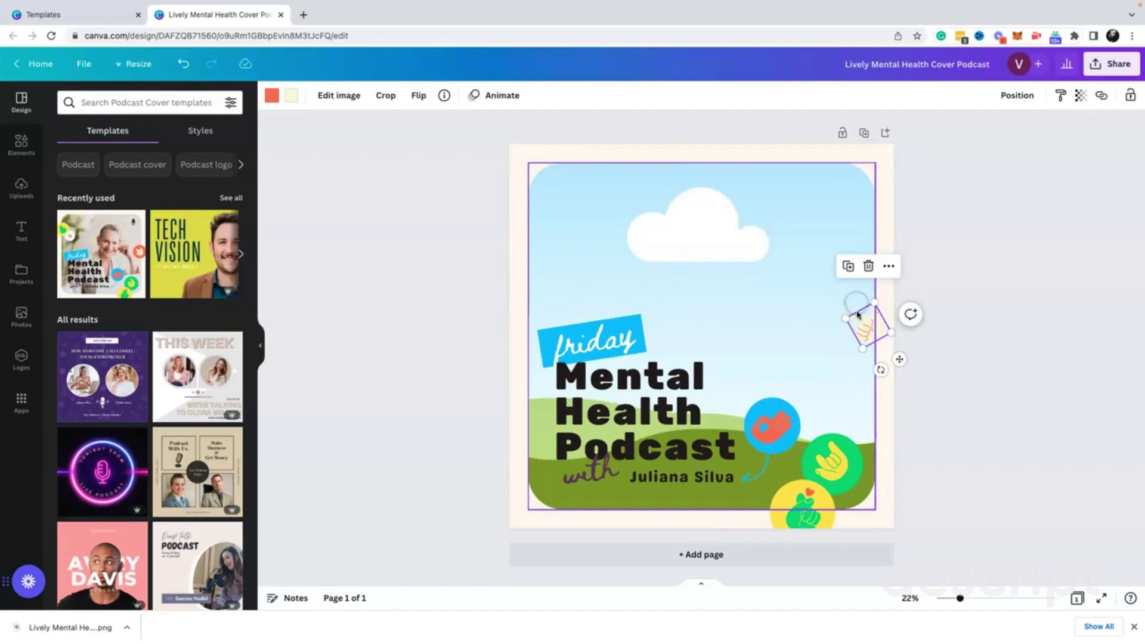
{"action": "key", "text": "Delete"}
Delete the remaining hand and circle stickers, including the green and red hands.
{"action": "left_click", "coordinate": [832, 462]}
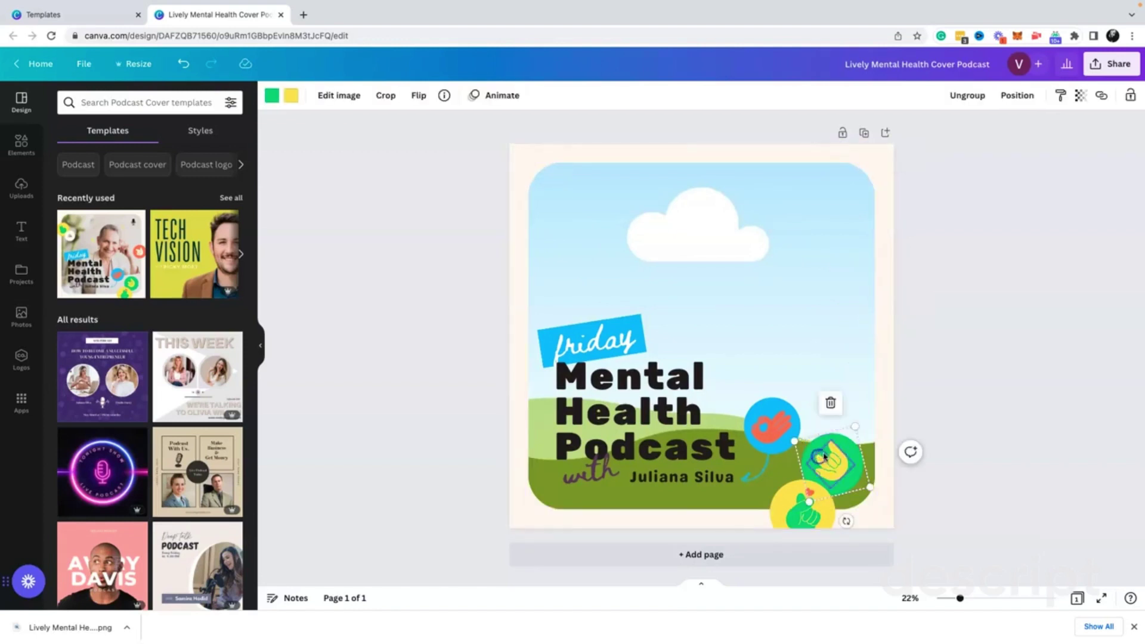
{"action": "key", "text": "Delete"}
{"action": "left_click", "coordinate": [802, 504]}
{"action": "key", "text": "Delete"}
{"action": "left_click", "coordinate": [788, 437]}
{"action": "key", "text": "Delete"}
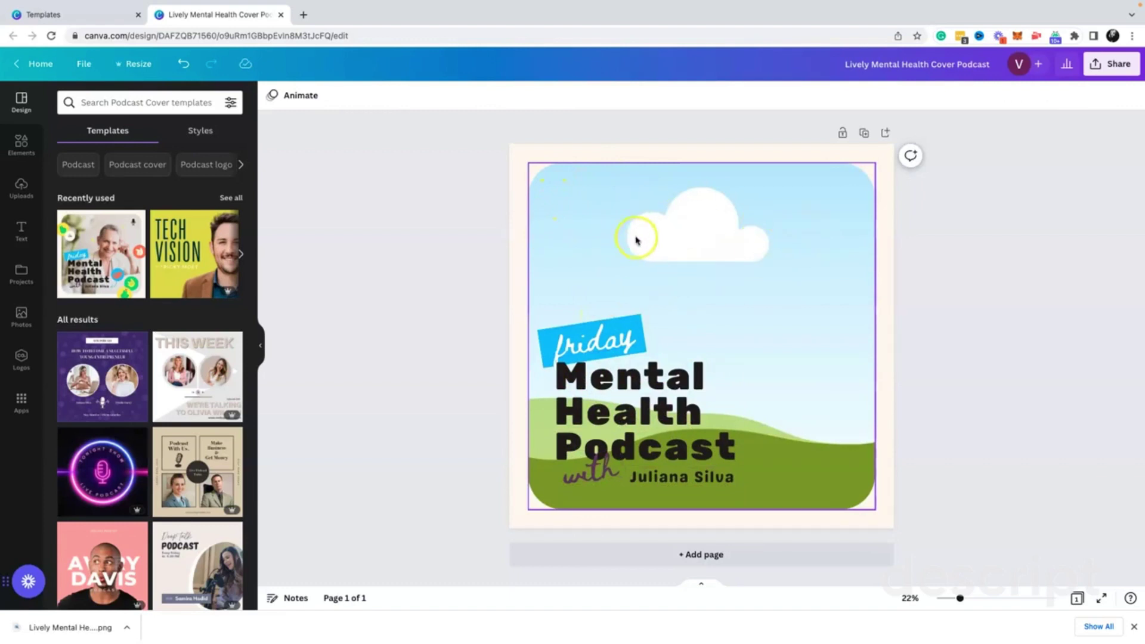
Drag the uploaded headshot of the man in glasses into the cover frame, replacing the sky.
{"action": "scroll", "coordinate": [125, 325], "scroll_direction": "down", "scroll_amount": 5}
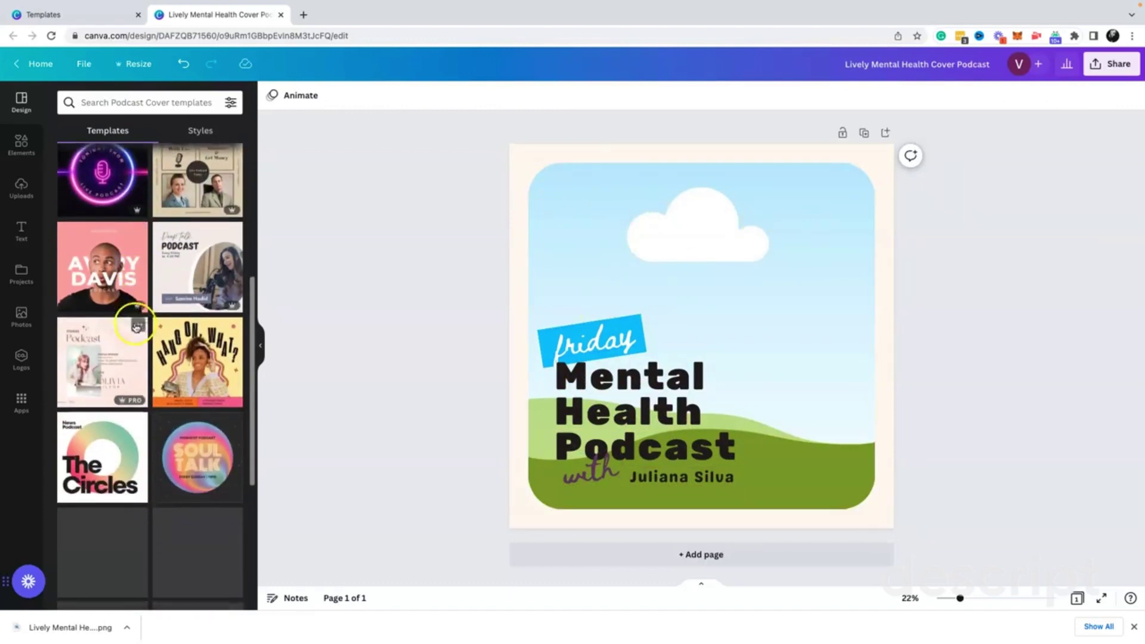
{"action": "scroll", "coordinate": [137, 326], "scroll_direction": "down", "scroll_amount": 2}
{"action": "scroll", "coordinate": [137, 326], "scroll_direction": "up", "scroll_amount": 5}
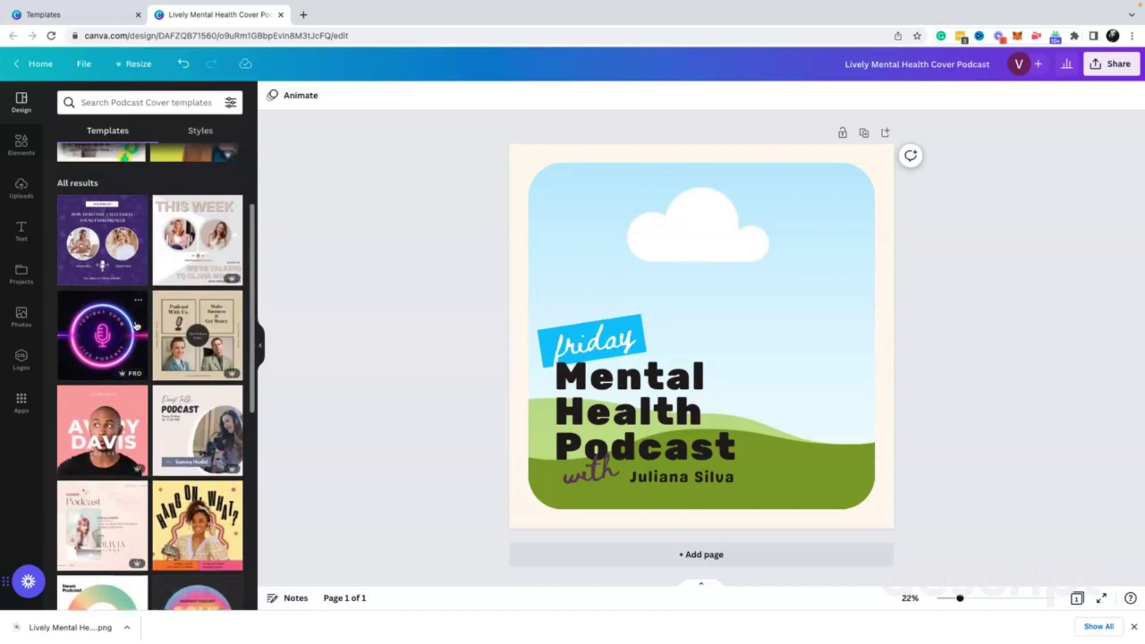
{"action": "scroll", "coordinate": [136, 326], "scroll_direction": "up", "scroll_amount": 3}
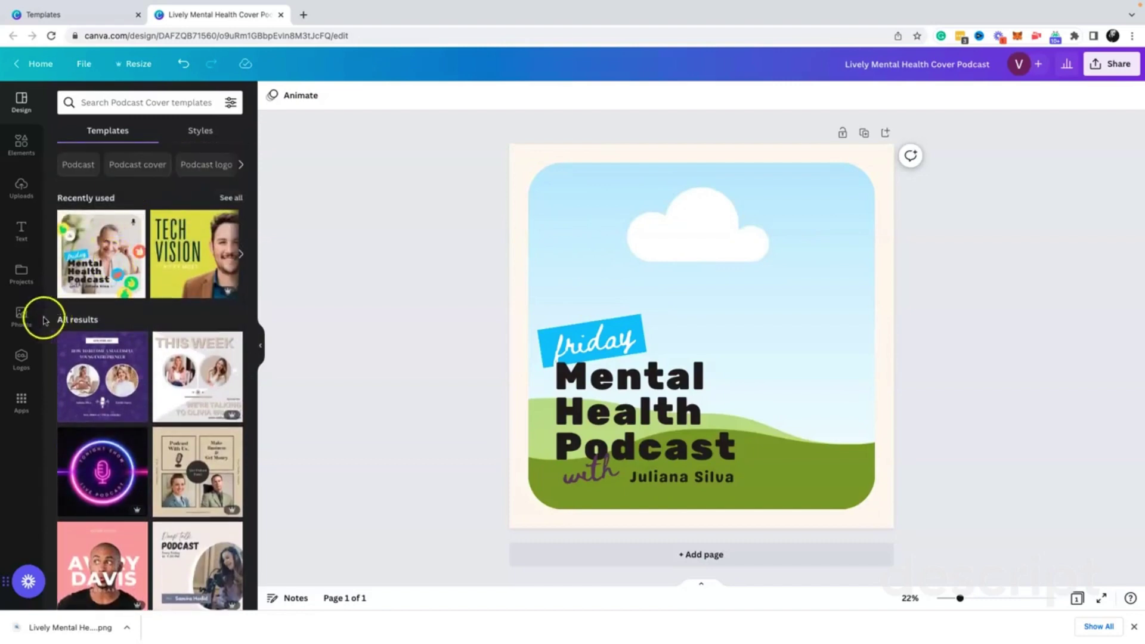
{"action": "left_click", "coordinate": [21, 187]}
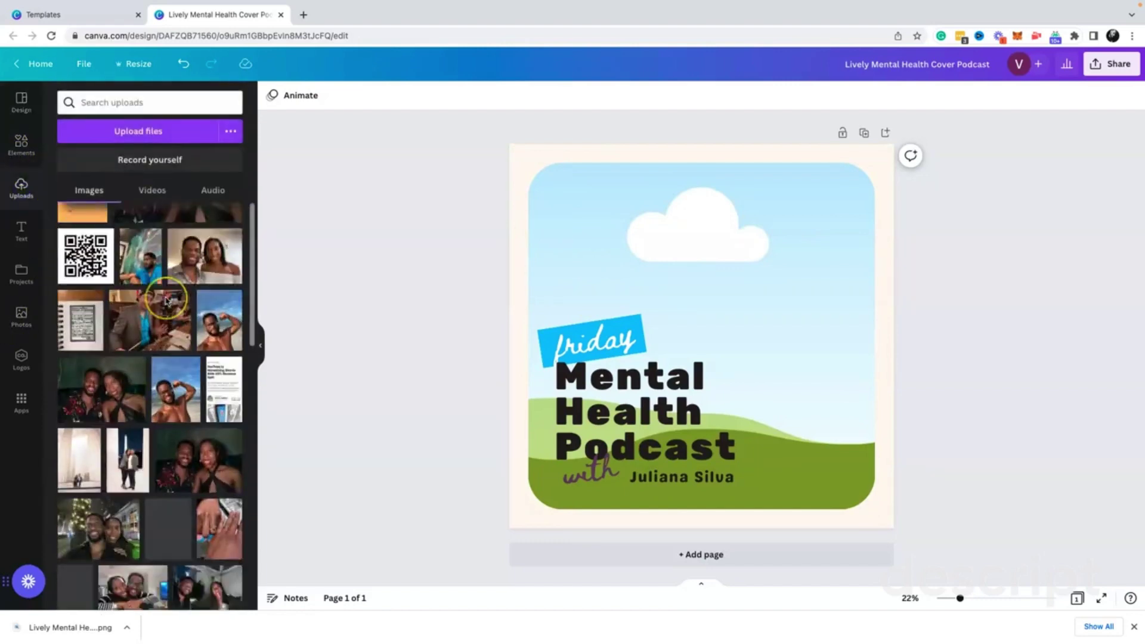
{"action": "scroll", "coordinate": [166, 300], "scroll_direction": "down", "scroll_amount": 5}
{"action": "scroll", "coordinate": [166, 300], "scroll_direction": "down", "scroll_amount": 10}
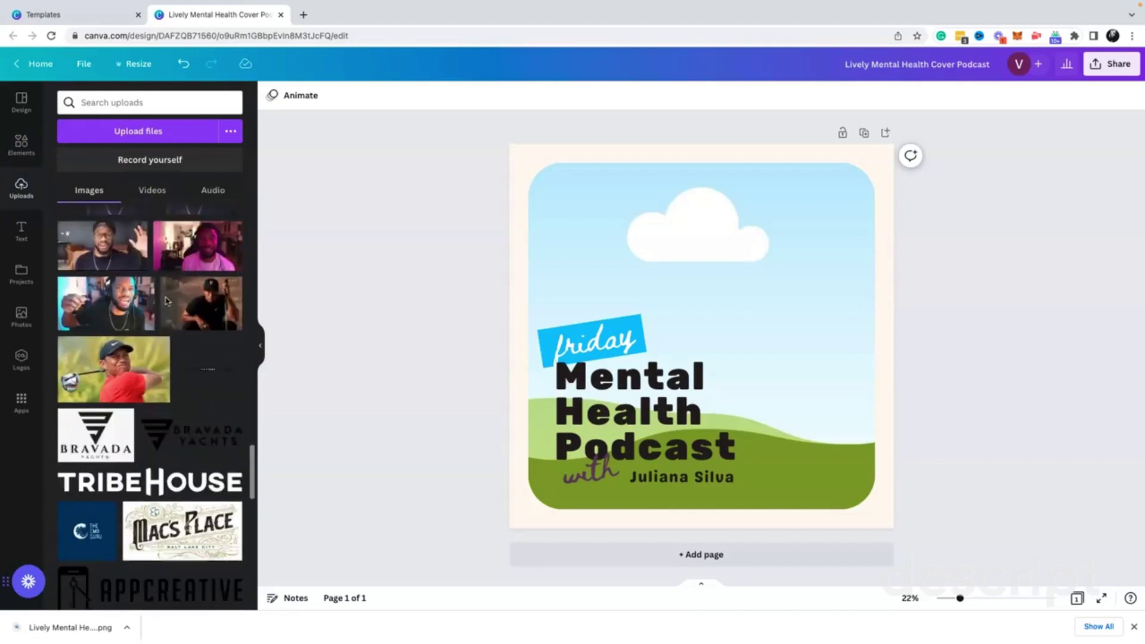
{"action": "scroll", "coordinate": [166, 301], "scroll_direction": "down", "scroll_amount": 10}
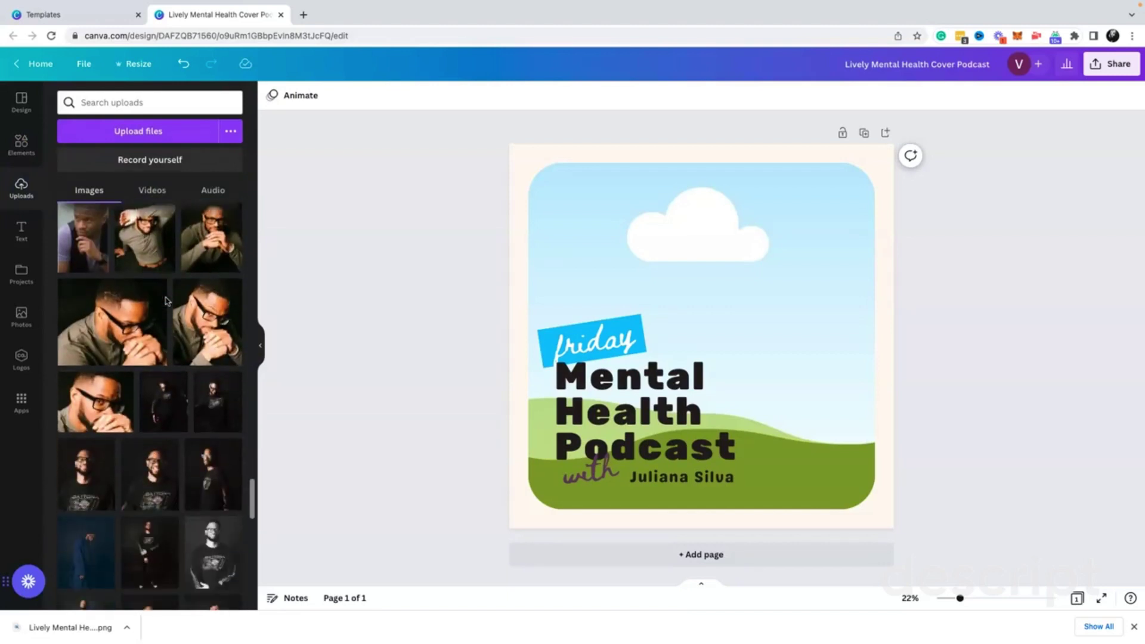
{"action": "left_click_drag", "start_coordinate": [94, 384], "coordinate": [638, 266]}
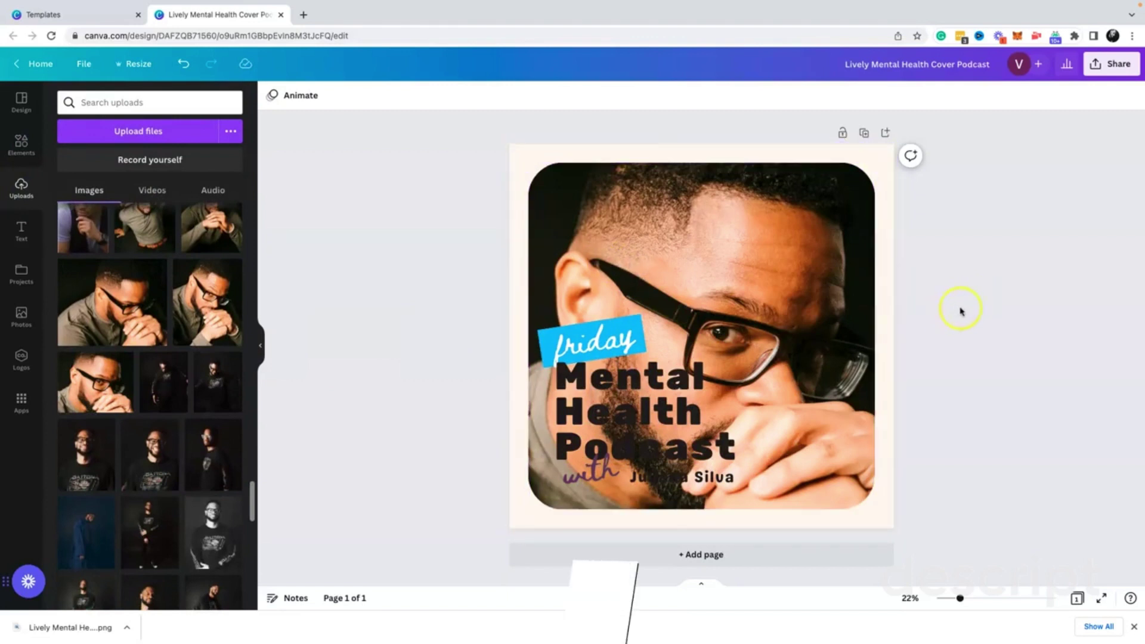
Recolour the 'Mental Health Podcast' headline white.
{"action": "left_click", "coordinate": [678, 417]}
{"action": "double_click", "coordinate": [727, 451]}
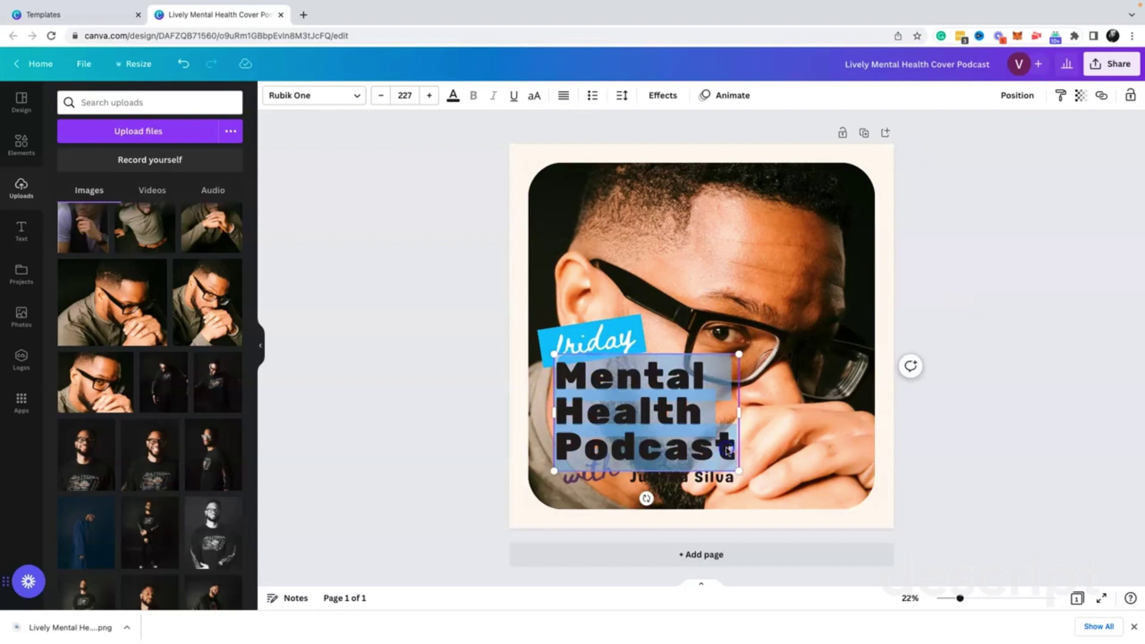
{"action": "left_click", "coordinate": [731, 448]}
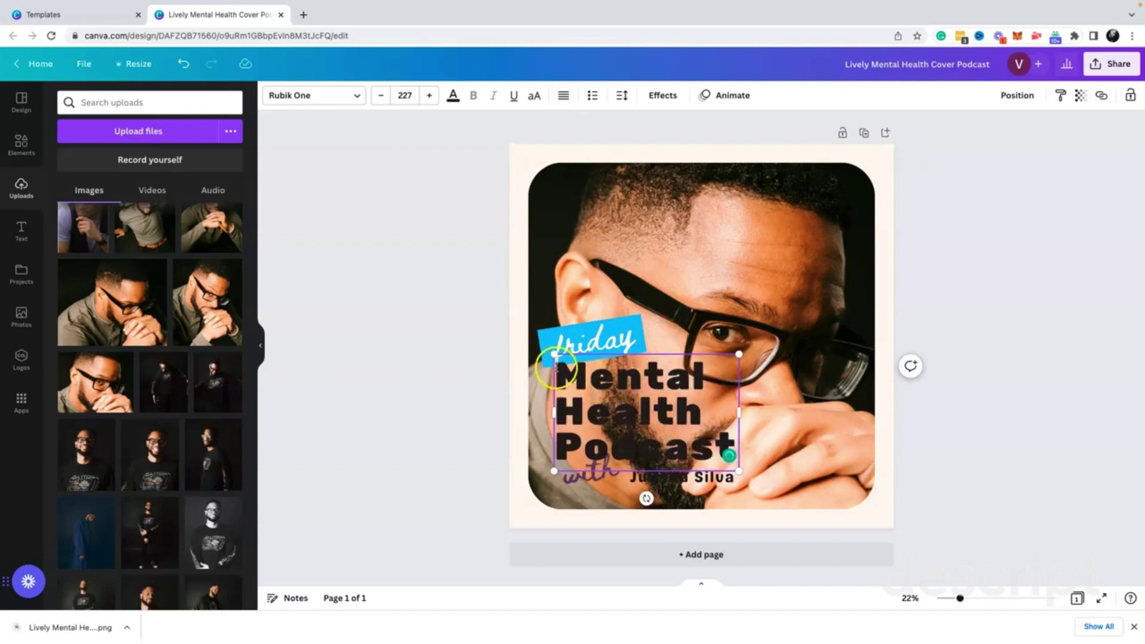
{"action": "left_click_drag", "start_coordinate": [555, 366], "coordinate": [715, 447]}
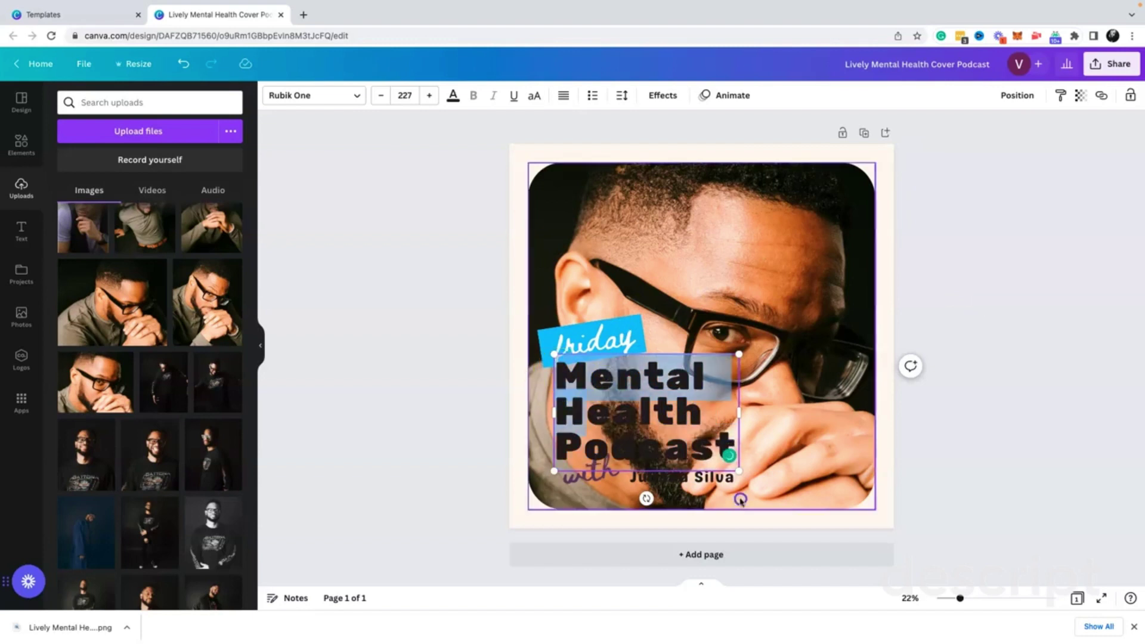
{"action": "double_click", "coordinate": [719, 444]}
{"action": "left_click", "coordinate": [599, 401]}
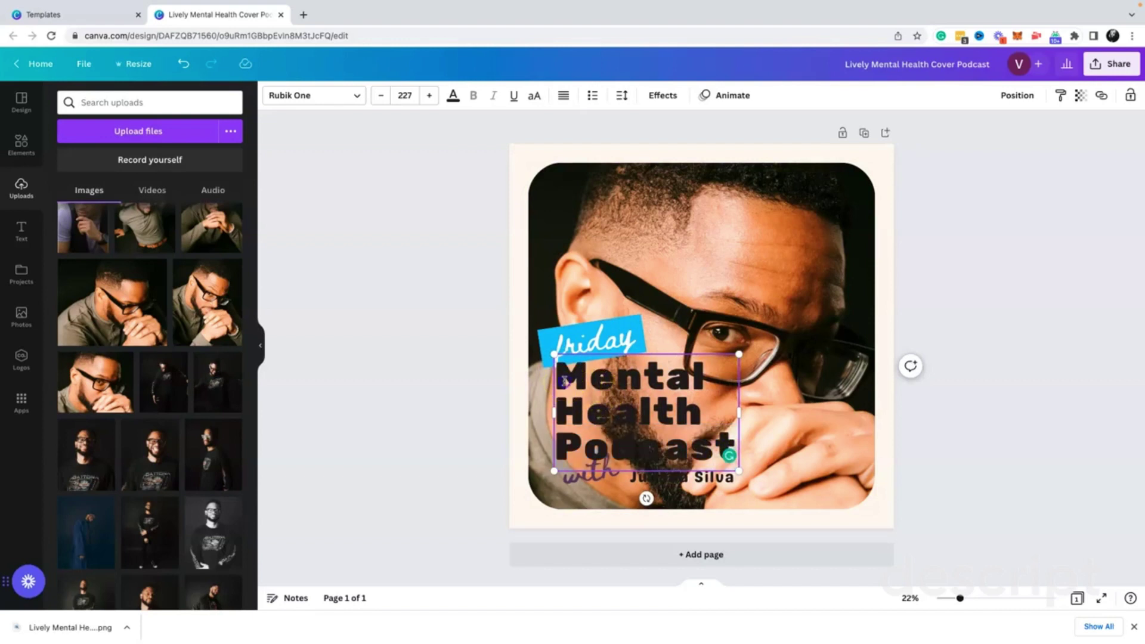
{"action": "left_click_drag", "start_coordinate": [558, 369], "coordinate": [696, 434]}
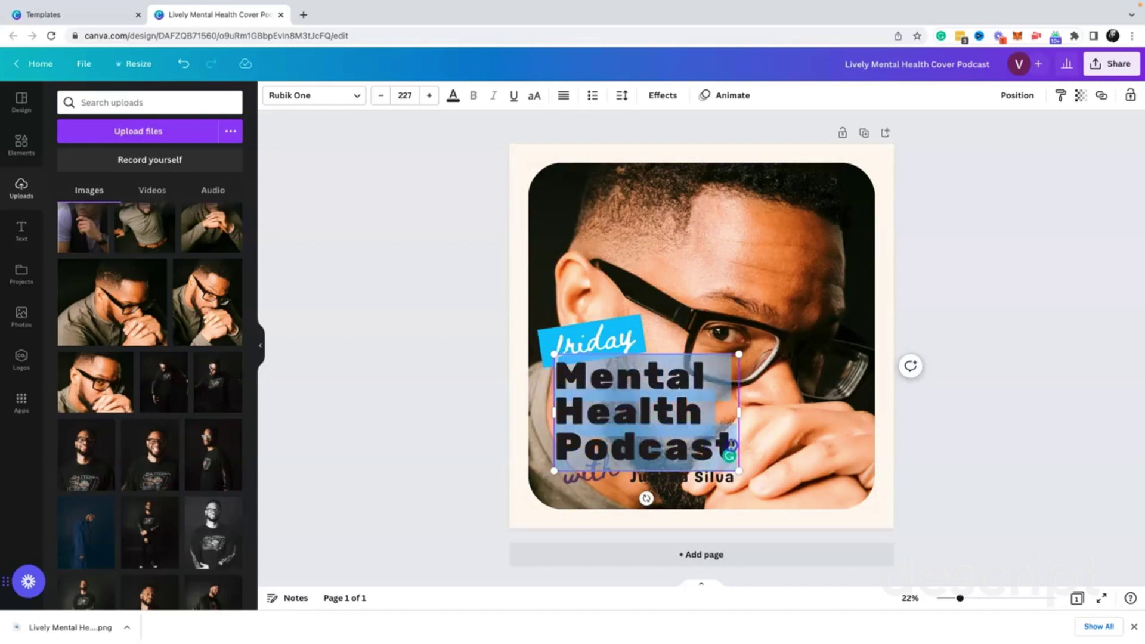
{"action": "left_click", "coordinate": [453, 97]}
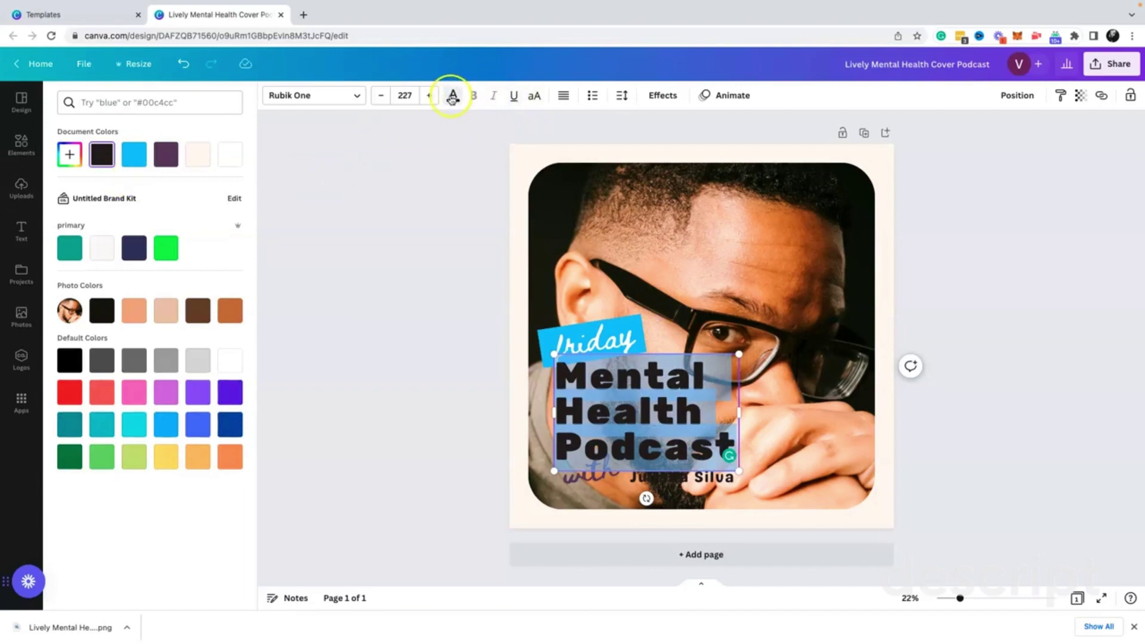
{"action": "left_click", "coordinate": [236, 159]}
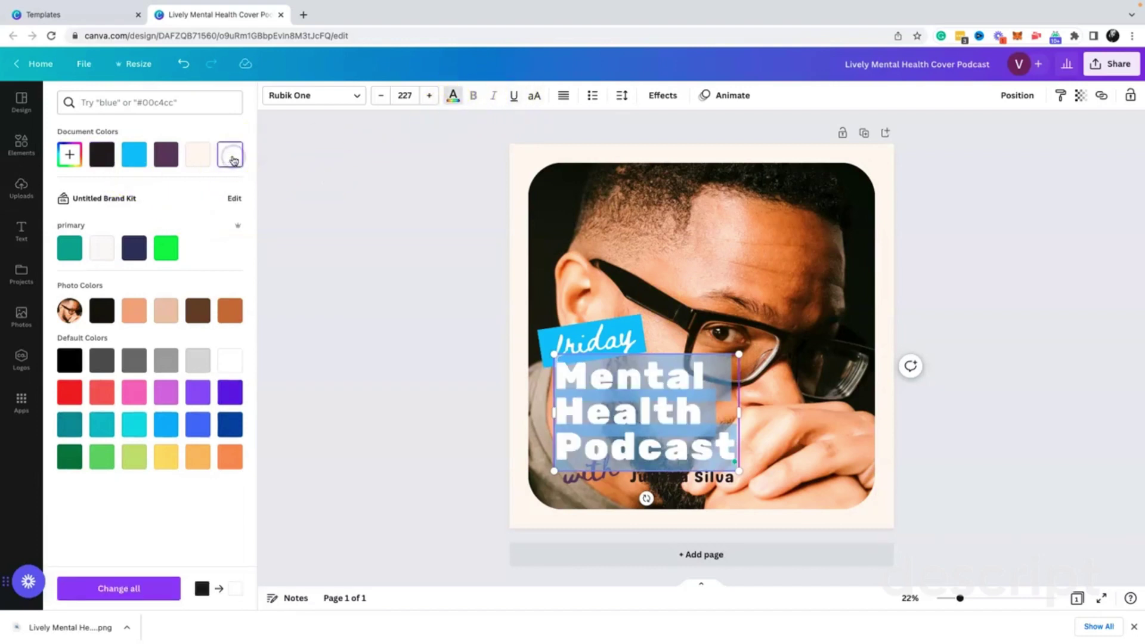
{"action": "left_click", "coordinate": [101, 250]}
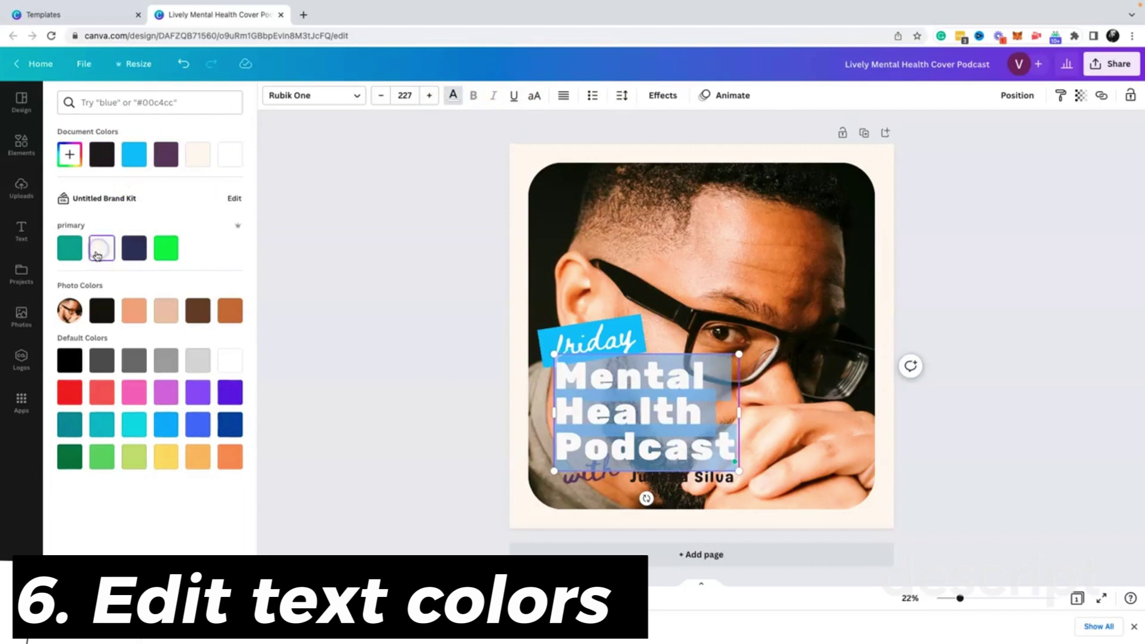
{"action": "left_click", "coordinate": [429, 278]}
Make the 'with' script and the byline name white too.
{"action": "left_click", "coordinate": [740, 307]}
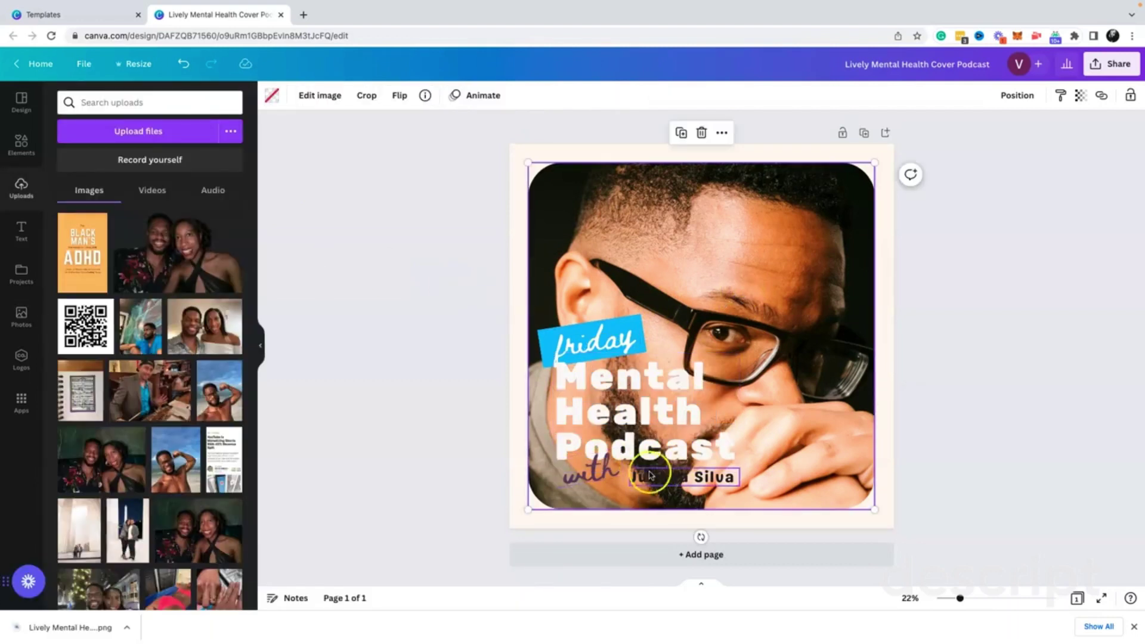
{"action": "left_click", "coordinate": [579, 477]}
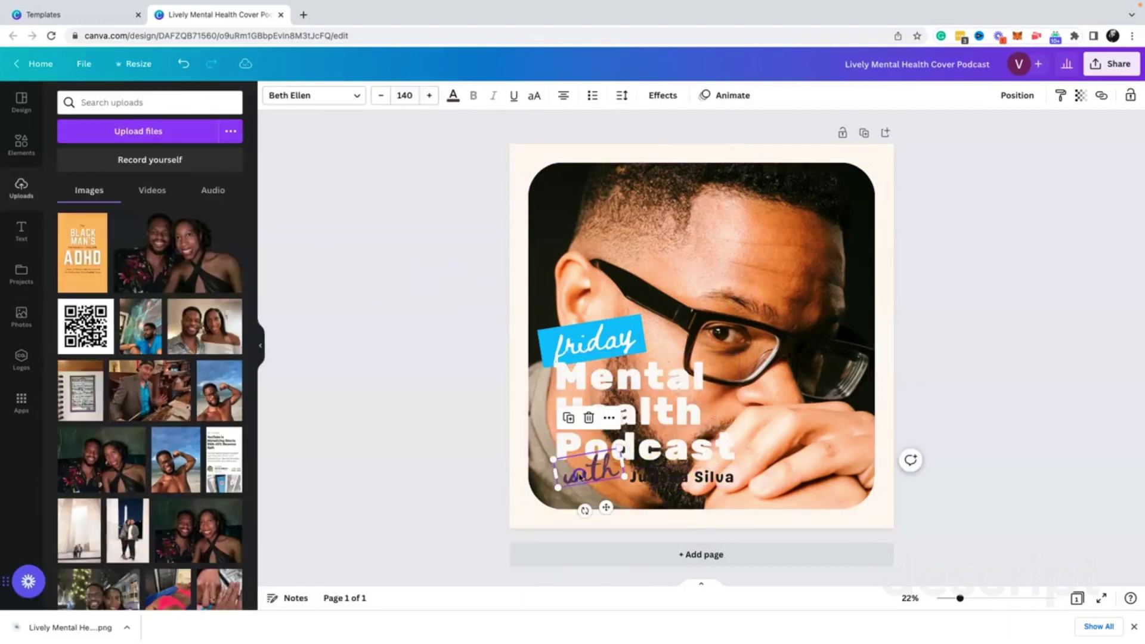
{"action": "left_click", "coordinate": [452, 97]}
{"action": "left_click", "coordinate": [208, 158]}
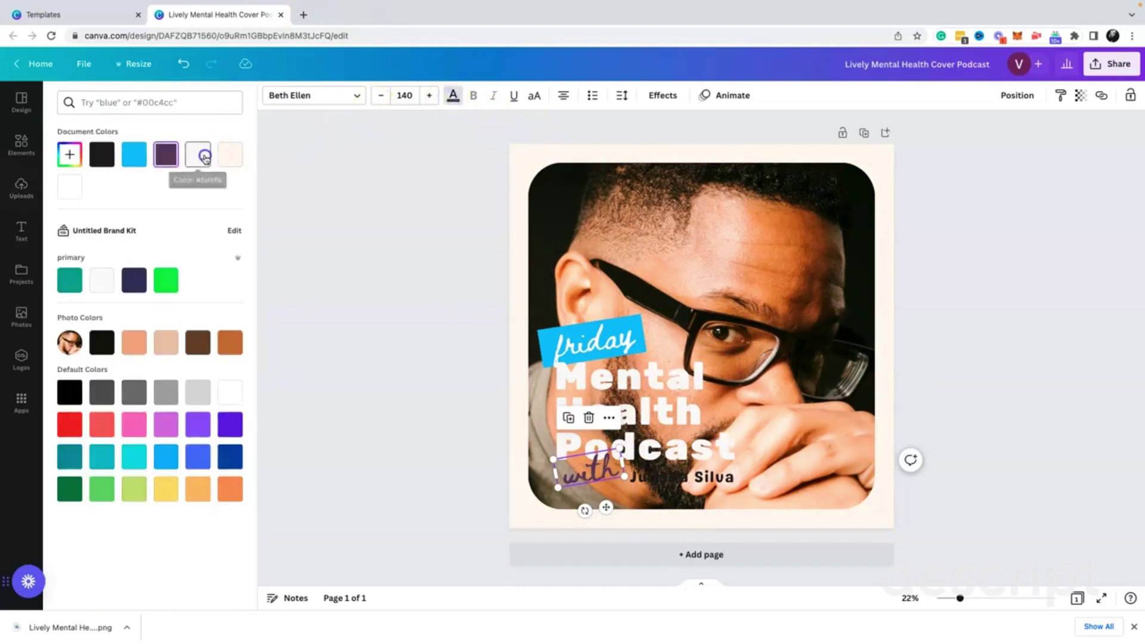
{"action": "left_click", "coordinate": [698, 483]}
{"action": "left_click", "coordinate": [197, 160]}
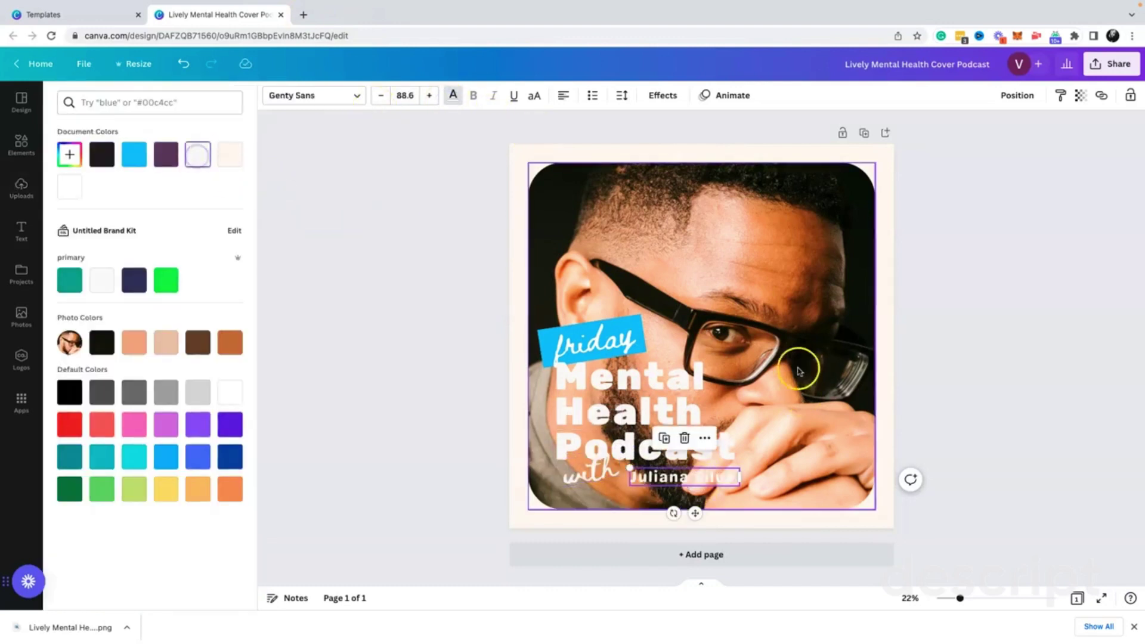
{"action": "left_click", "coordinate": [797, 365]}
{"action": "left_click", "coordinate": [957, 370]}
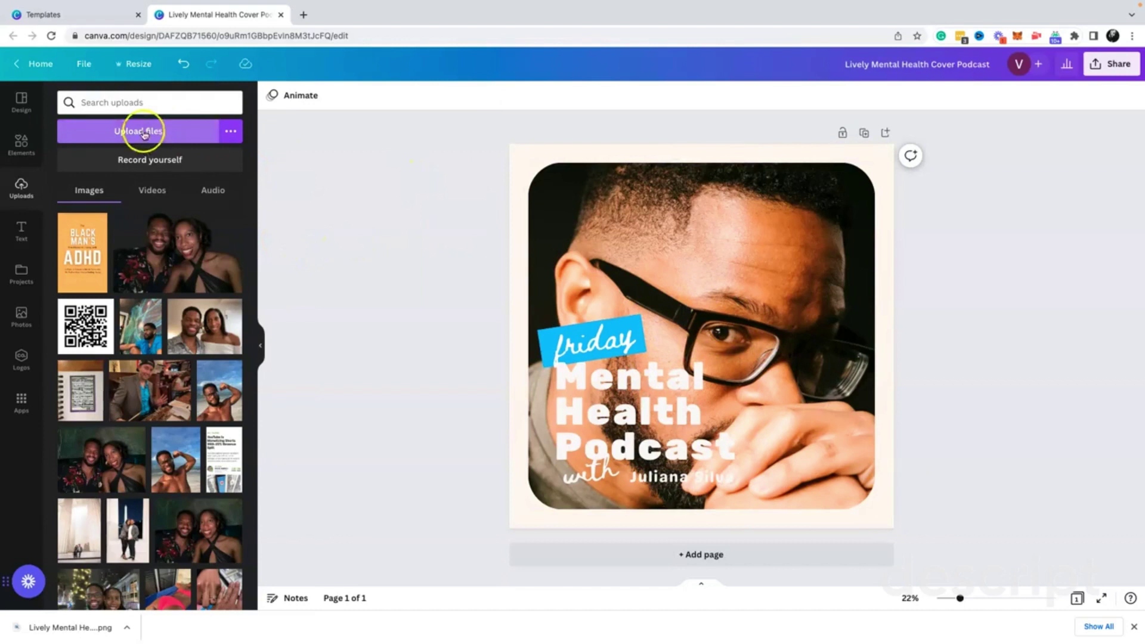
Stretch the headshot photo's top-left and bottom-right corners out to the page edges.
{"action": "left_click", "coordinate": [22, 102]}
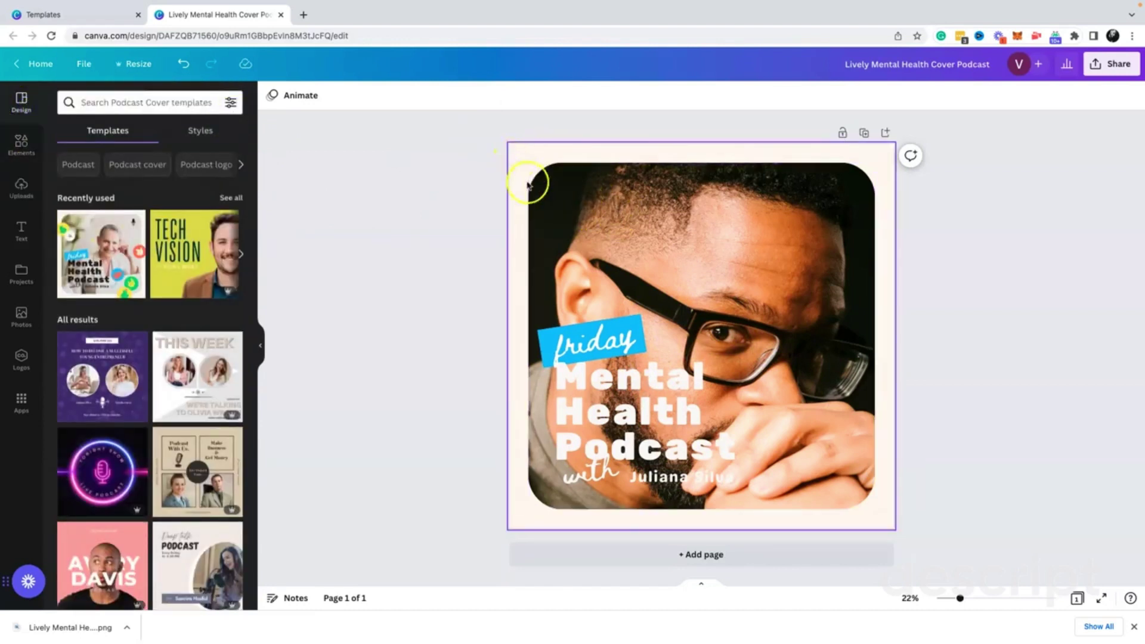
{"action": "left_click", "coordinate": [560, 176]}
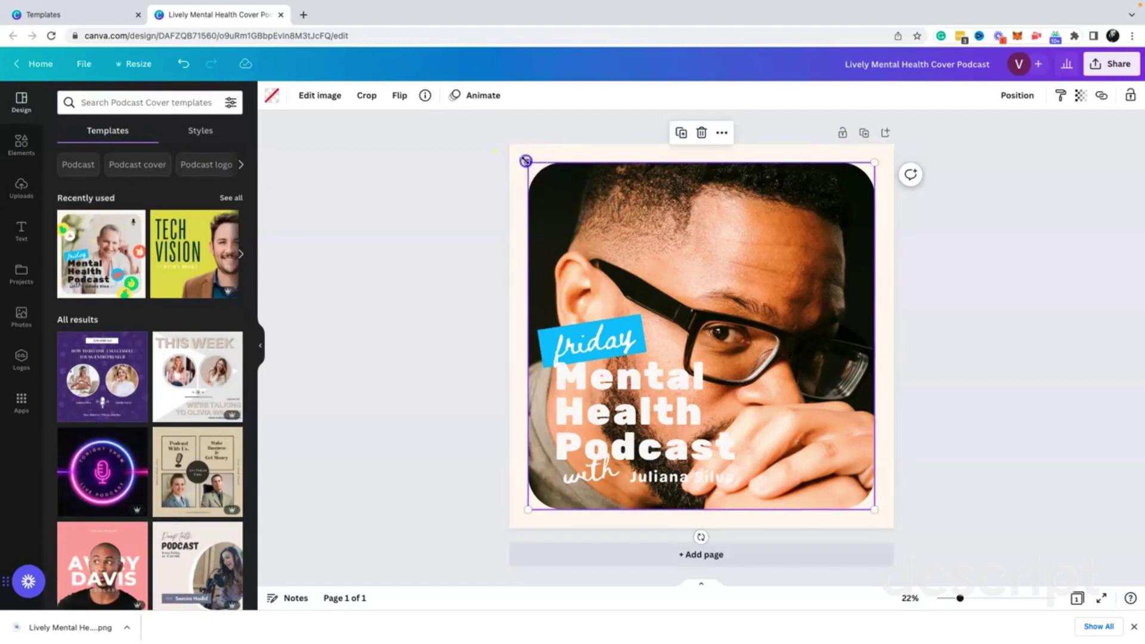
{"action": "left_click_drag", "start_coordinate": [525, 160], "coordinate": [473, 149]}
{"action": "left_click_drag", "start_coordinate": [875, 510], "coordinate": [918, 535]}
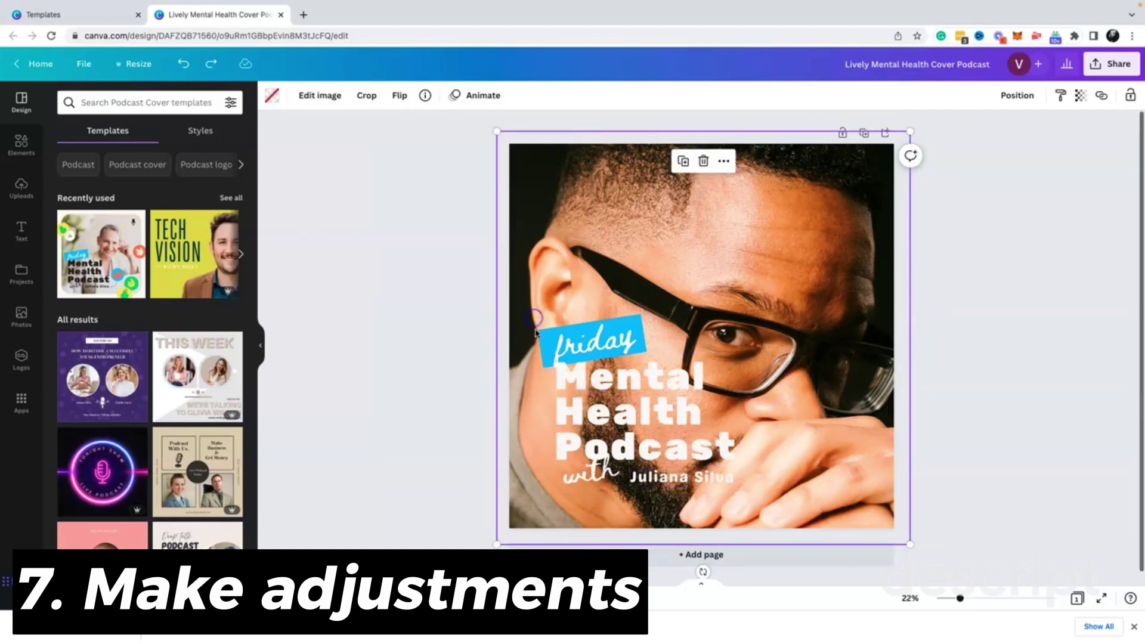
Shift the friday tag, headline and byline left so they line up over the headshot.
{"action": "left_click", "coordinate": [593, 341]}
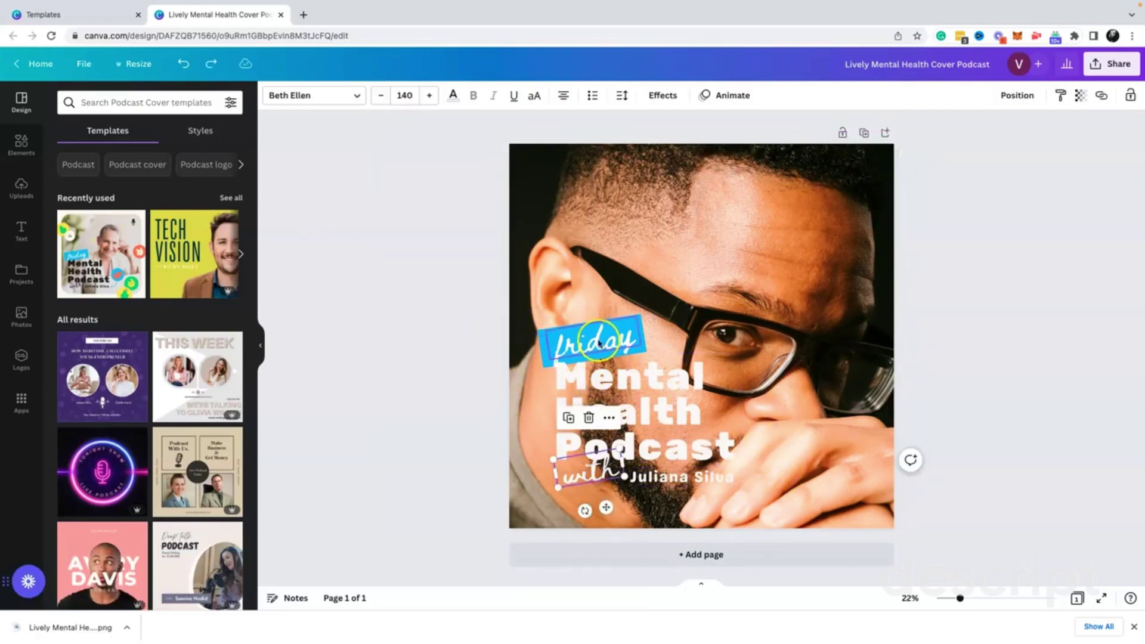
{"action": "left_click", "coordinate": [674, 389]}
{"action": "left_click_drag", "start_coordinate": [671, 389], "coordinate": [667, 387]}
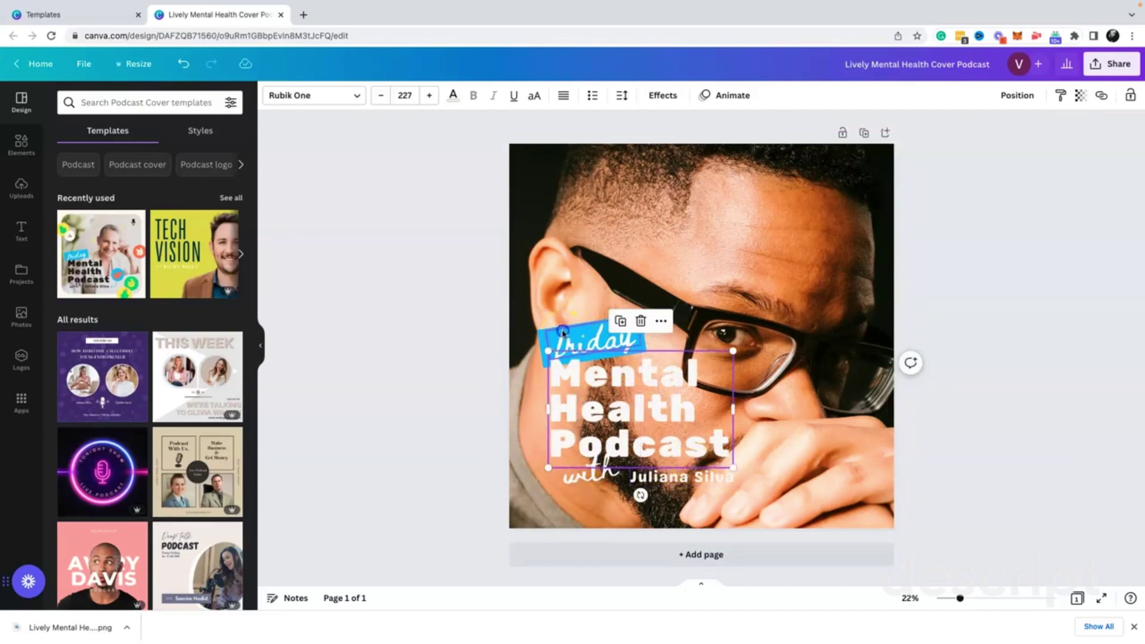
{"action": "left_click", "coordinate": [562, 332]}
{"action": "left_click_drag", "start_coordinate": [617, 345], "coordinate": [601, 328]}
{"action": "left_click_drag", "start_coordinate": [670, 401], "coordinate": [661, 406]}
{"action": "left_click", "coordinate": [659, 477]}
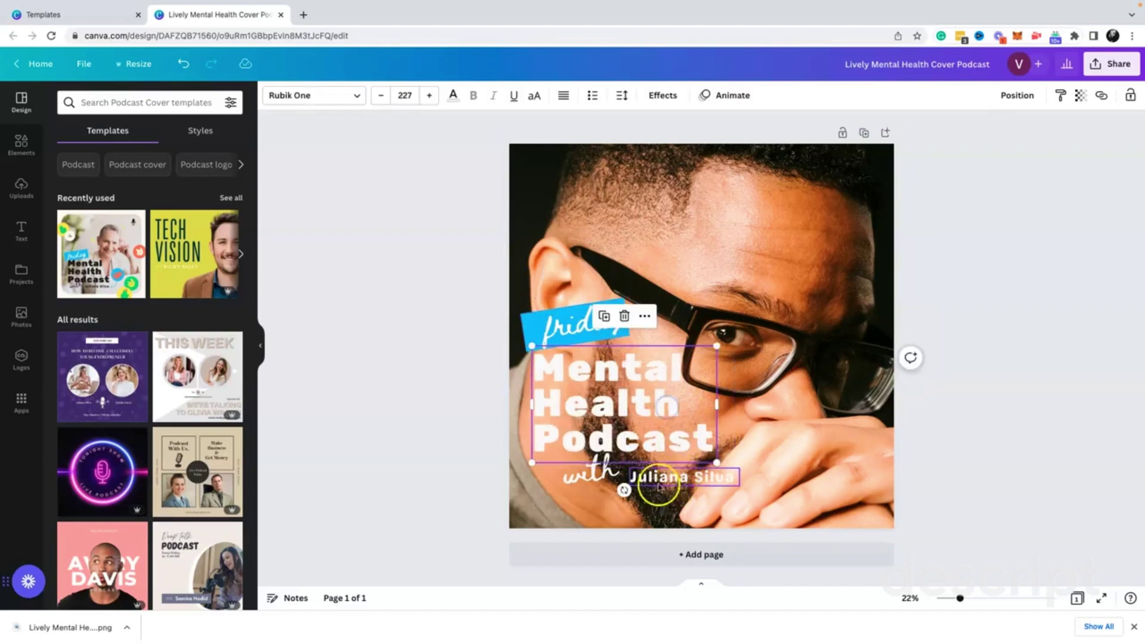
{"action": "left_click_drag", "start_coordinate": [617, 476], "coordinate": [599, 475]}
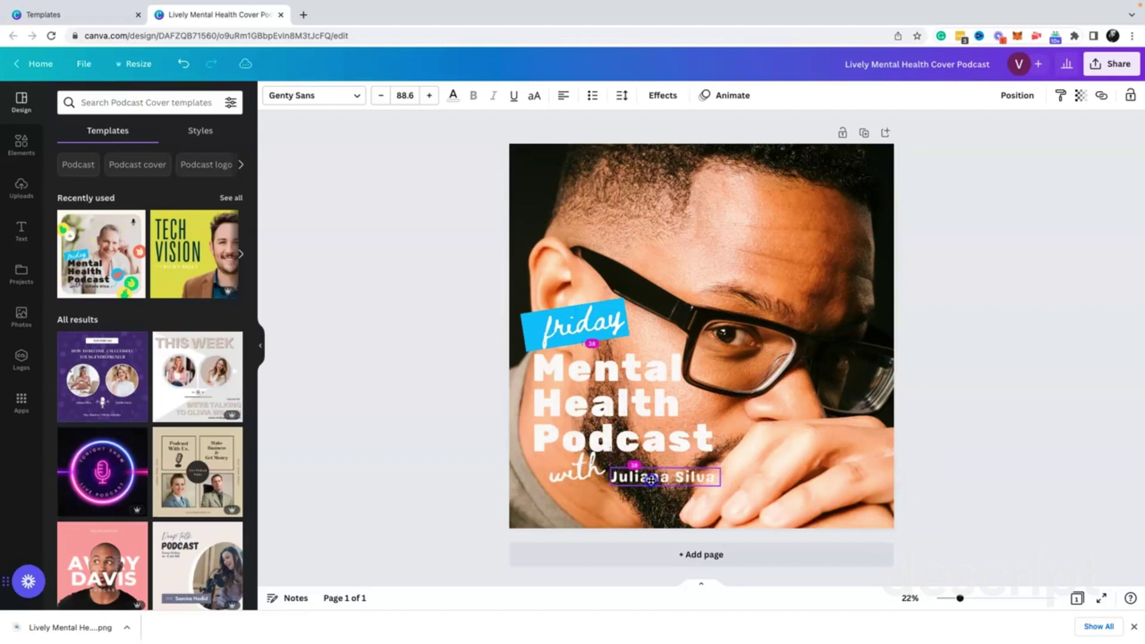
{"action": "left_click", "coordinate": [774, 442]}
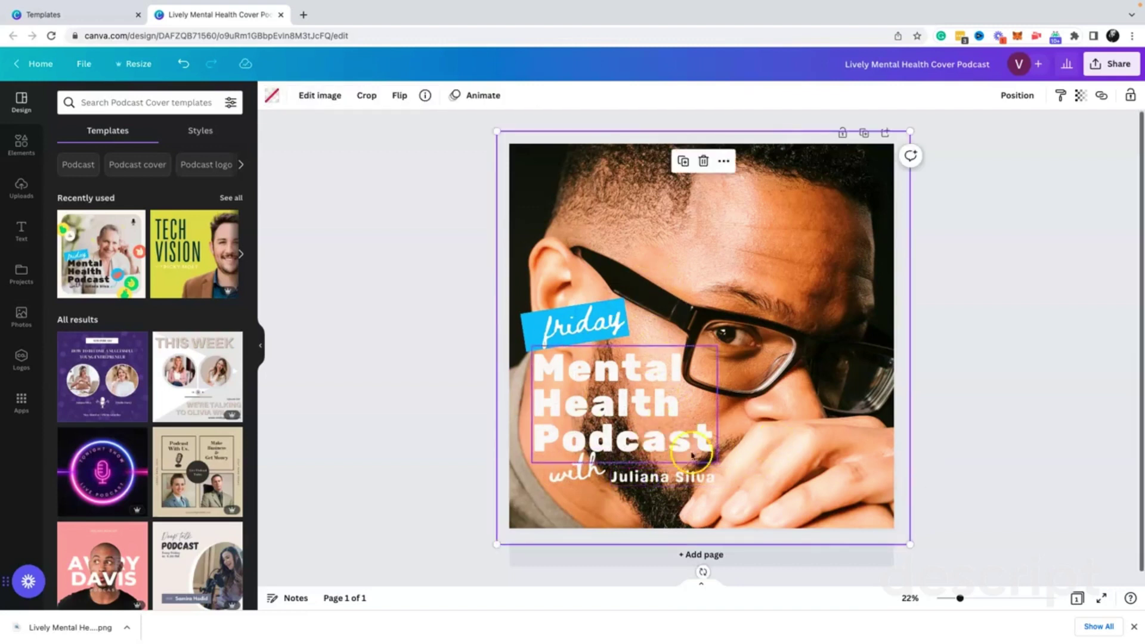
{"action": "double_click", "coordinate": [705, 477]}
{"action": "type", "text": "Vernonlva"}
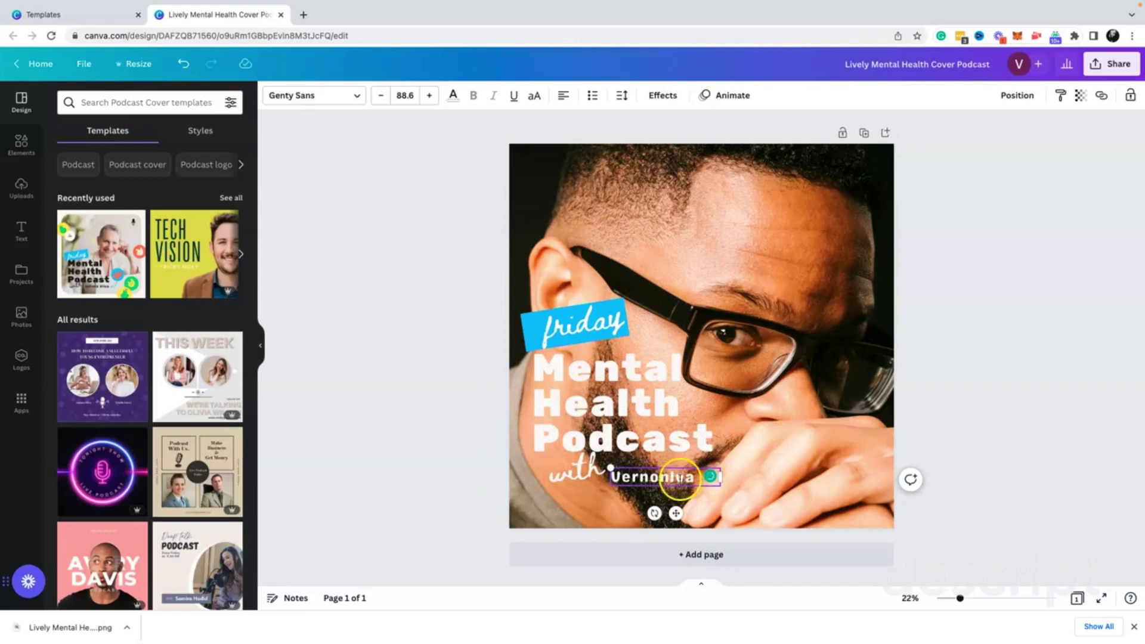
{"action": "double_click", "coordinate": [679, 477]}
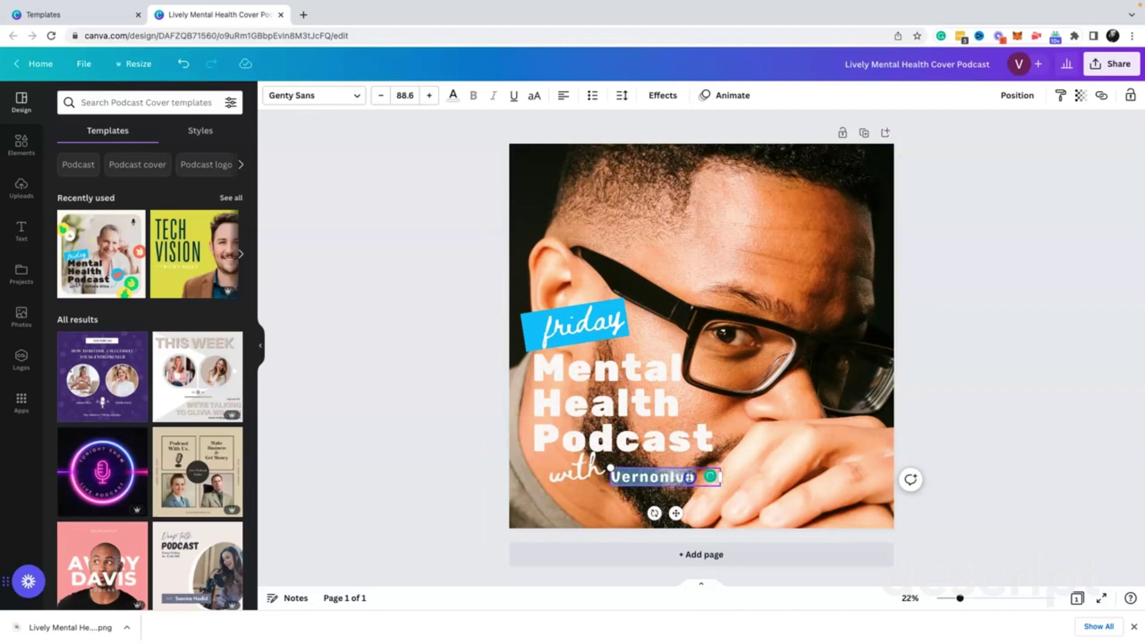
{"action": "type", "text": "V"}
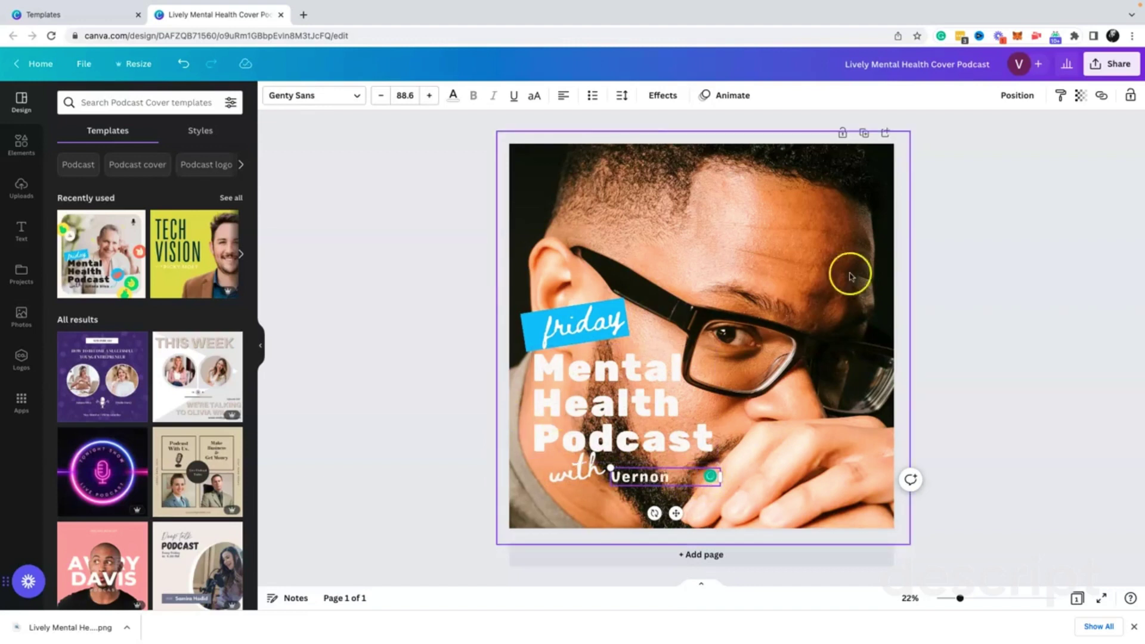
{"action": "left_click", "coordinate": [768, 276]}
{"action": "left_click", "coordinate": [1021, 243]}
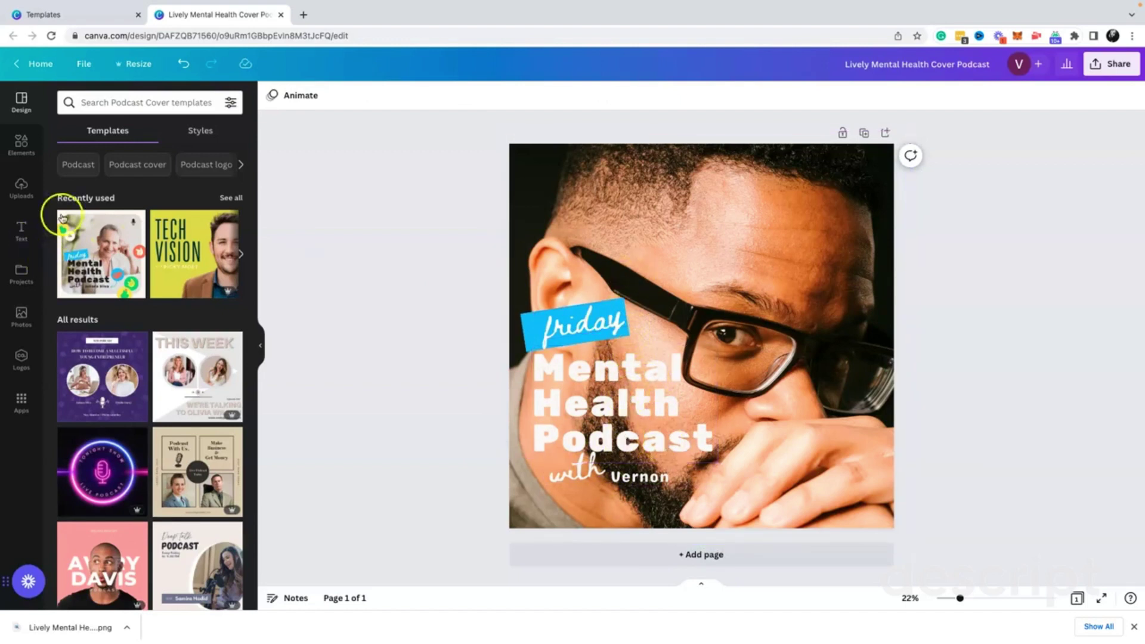
Add a square shape from Elements' Lines & Shapes to the cover.
{"action": "left_click", "coordinate": [24, 146]}
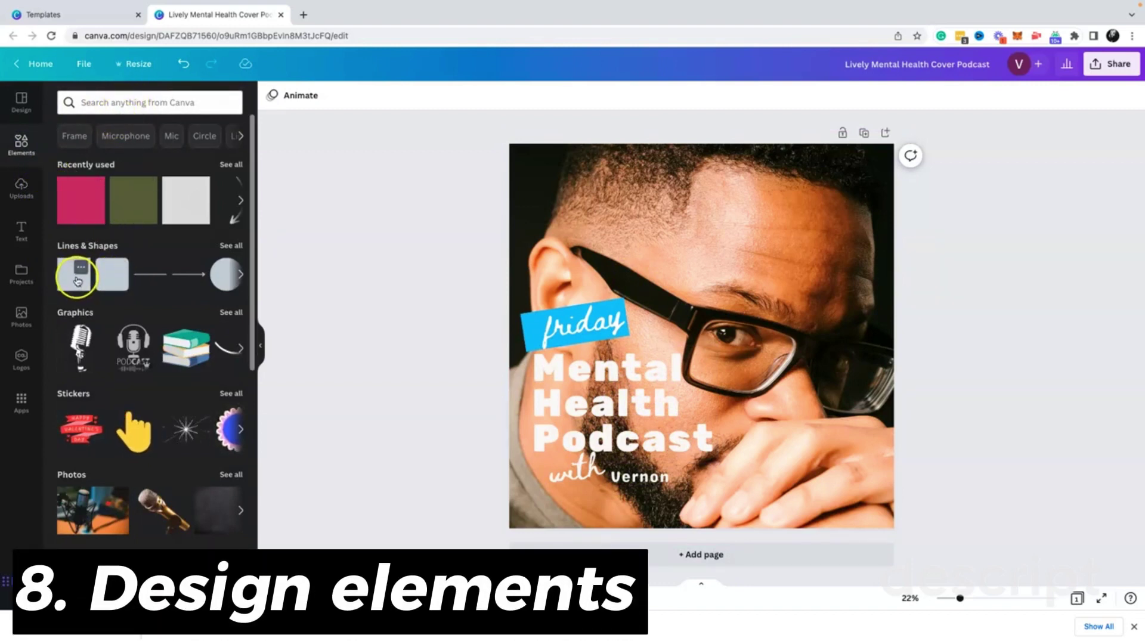
{"action": "left_click", "coordinate": [229, 246]}
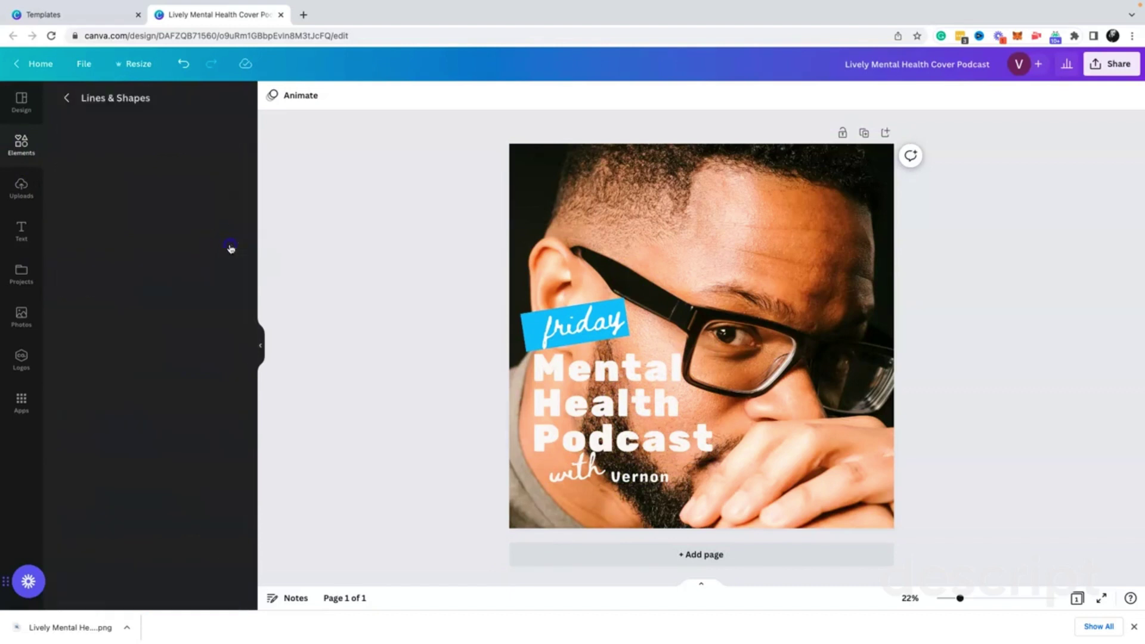
{"action": "scroll", "coordinate": [138, 382], "scroll_direction": "down", "scroll_amount": 5}
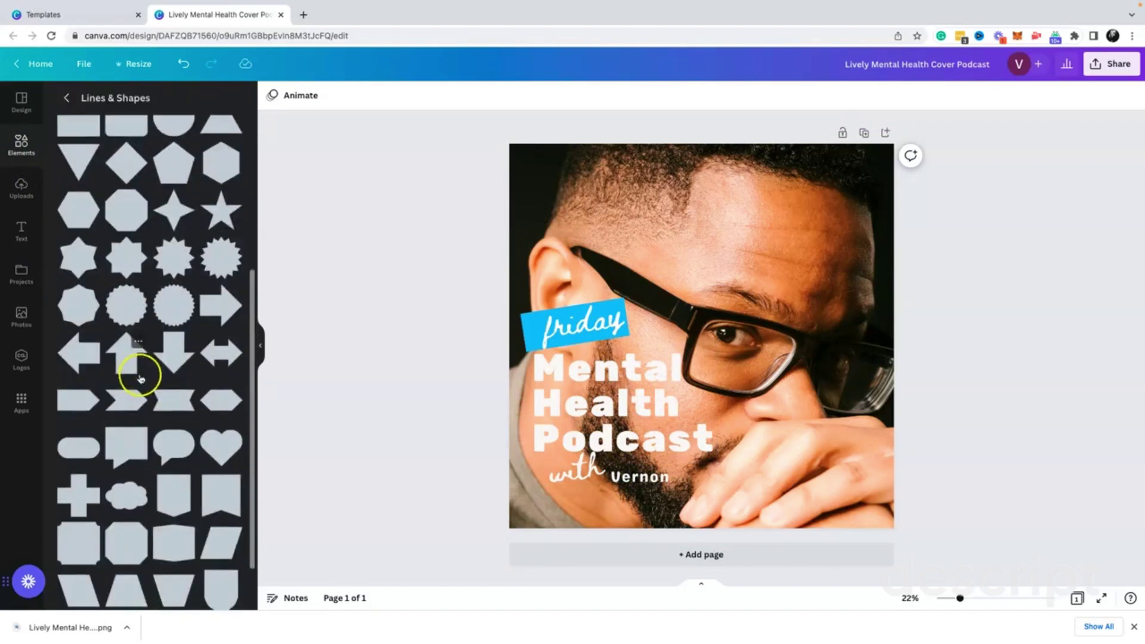
{"action": "scroll", "coordinate": [140, 379], "scroll_direction": "up", "scroll_amount": 4}
{"action": "scroll", "coordinate": [141, 380], "scroll_direction": "up", "scroll_amount": 1}
{"action": "left_click", "coordinate": [80, 371]}
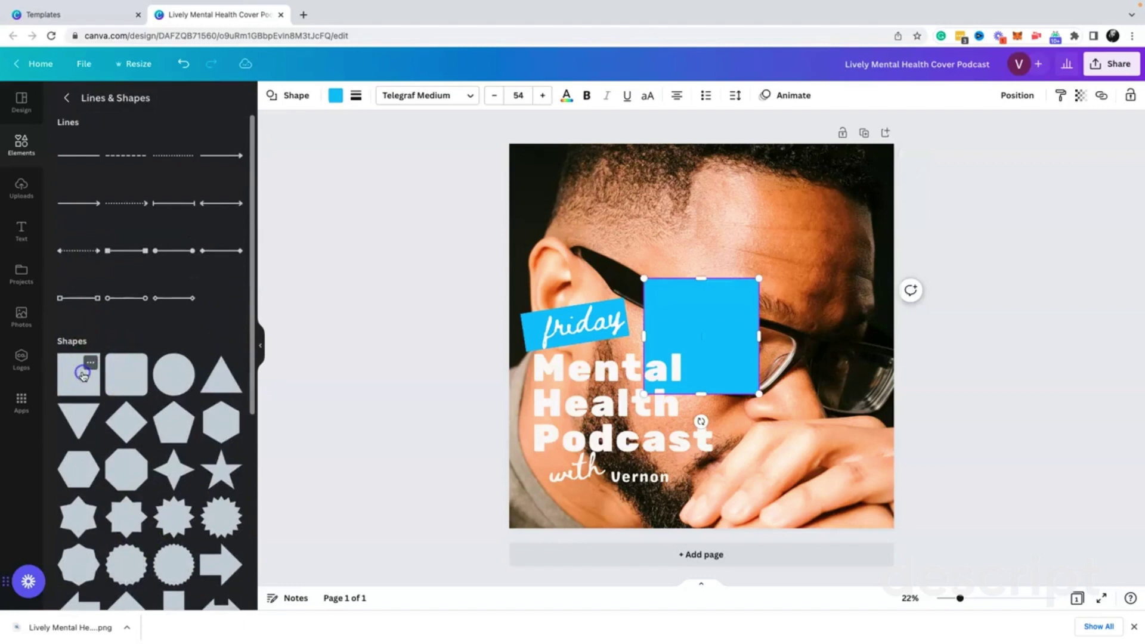
Move the blue rectangle behind the title and resize it to frame the lettering.
{"action": "mouse_move", "coordinate": [723, 301]}
{"action": "left_mouse_down"}
{"action": "mouse_move", "coordinate": [723, 322]}
{"action": "mouse_move", "coordinate": [604, 394]}
{"action": "mouse_move", "coordinate": [647, 407]}
{"action": "mouse_move", "coordinate": [718, 406]}
{"action": "left_mouse_up"}
{"action": "mouse_move", "coordinate": [622, 465]}
{"action": "left_mouse_down"}
{"action": "mouse_move", "coordinate": [622, 480]}
{"action": "mouse_move", "coordinate": [622, 454]}
{"action": "left_mouse_up"}
{"action": "left_click", "coordinate": [708, 378]}
{"action": "left_click", "coordinate": [623, 498]}
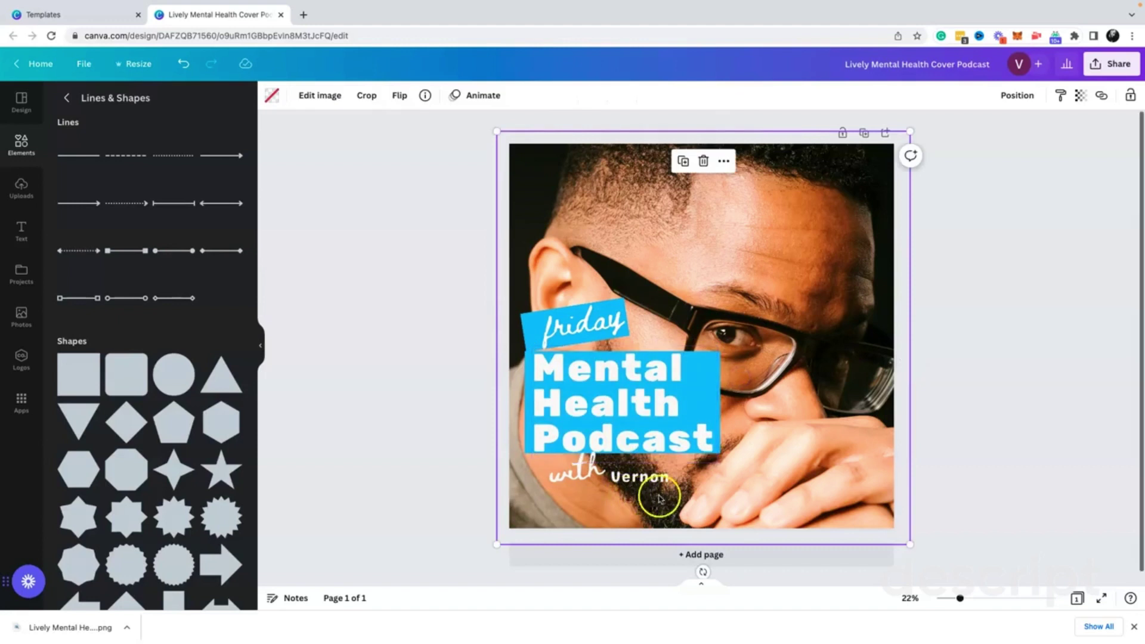
Move the Vernon name text right beside the word 'with'.
{"action": "left_click", "coordinate": [636, 479]}
{"action": "left_click", "coordinate": [638, 477]}
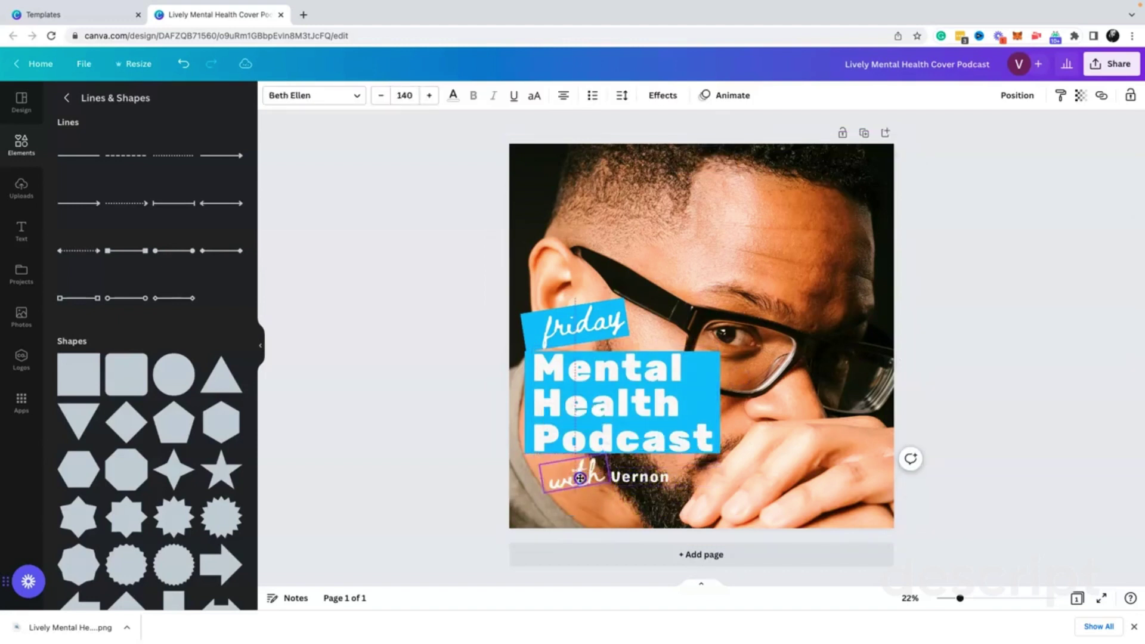
{"action": "left_click_drag", "start_coordinate": [639, 477], "coordinate": [650, 486]}
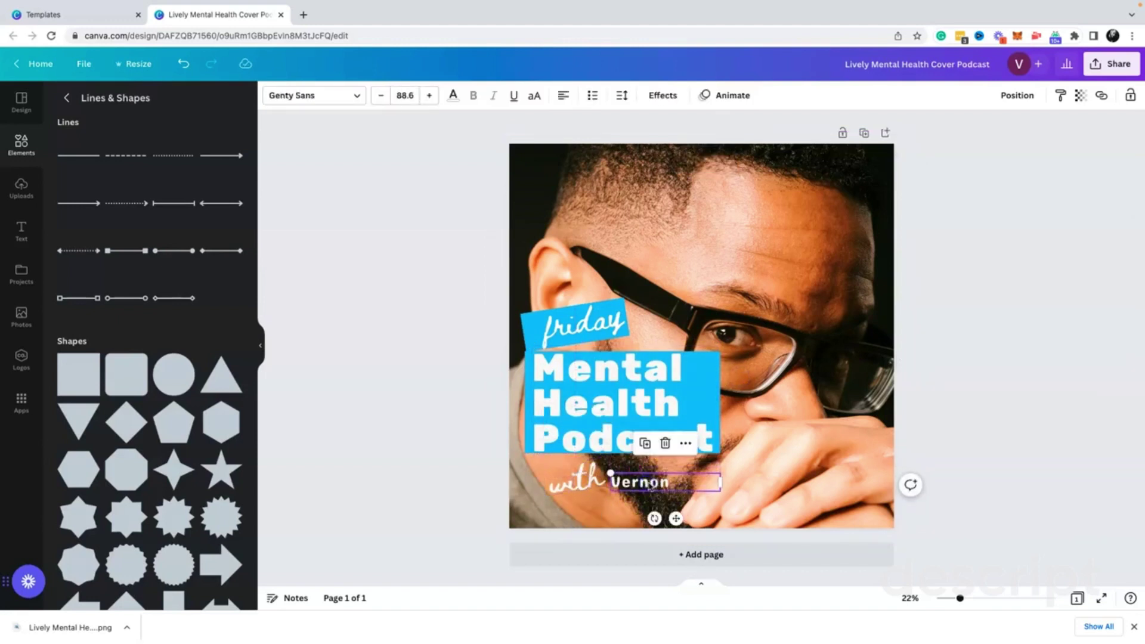
{"action": "left_click", "coordinate": [587, 480]}
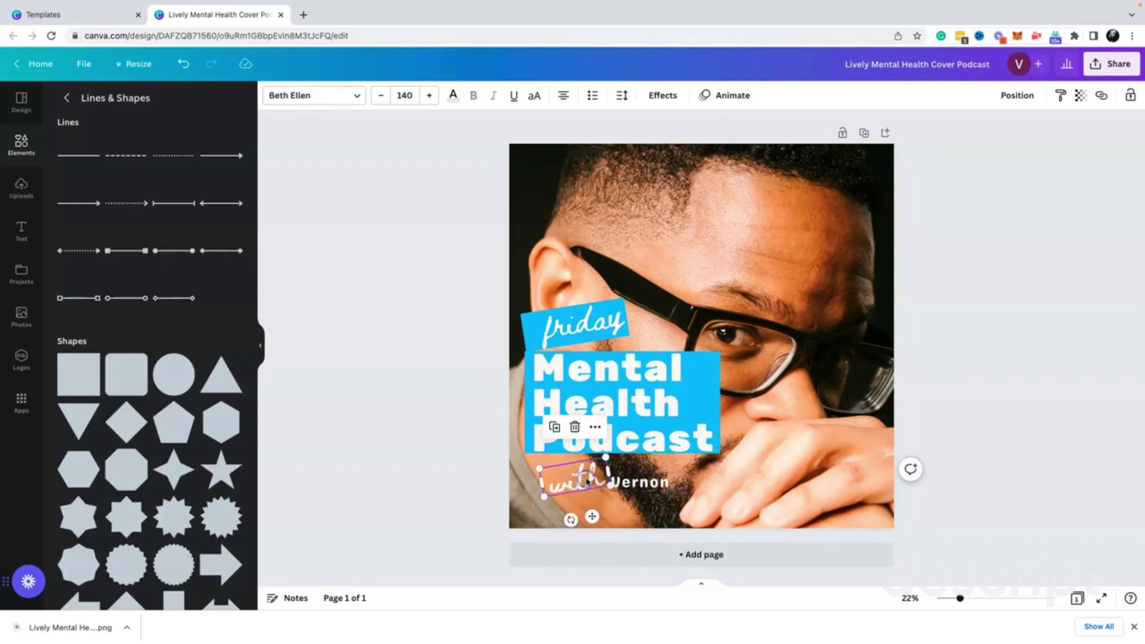
{"action": "left_click", "coordinate": [658, 482]}
{"action": "left_click_drag", "start_coordinate": [647, 482], "coordinate": [638, 480]}
{"action": "left_click", "coordinate": [635, 451]}
Set the Vernon name in the Norwester font after trying several others.
{"action": "double_click", "coordinate": [638, 480]}
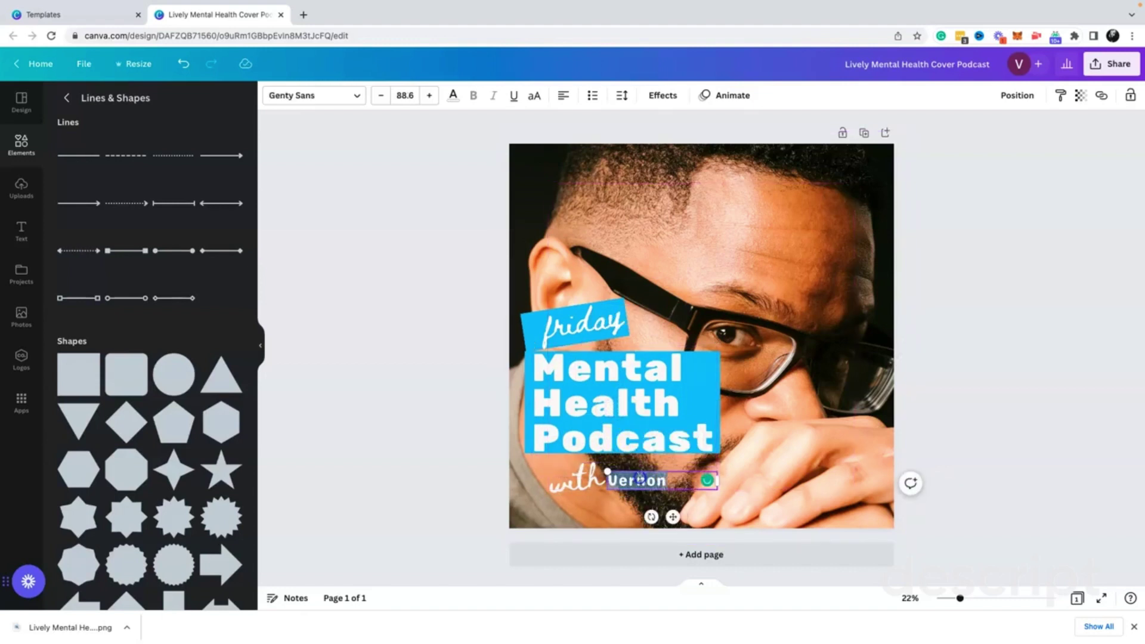
{"action": "left_click", "coordinate": [348, 96]}
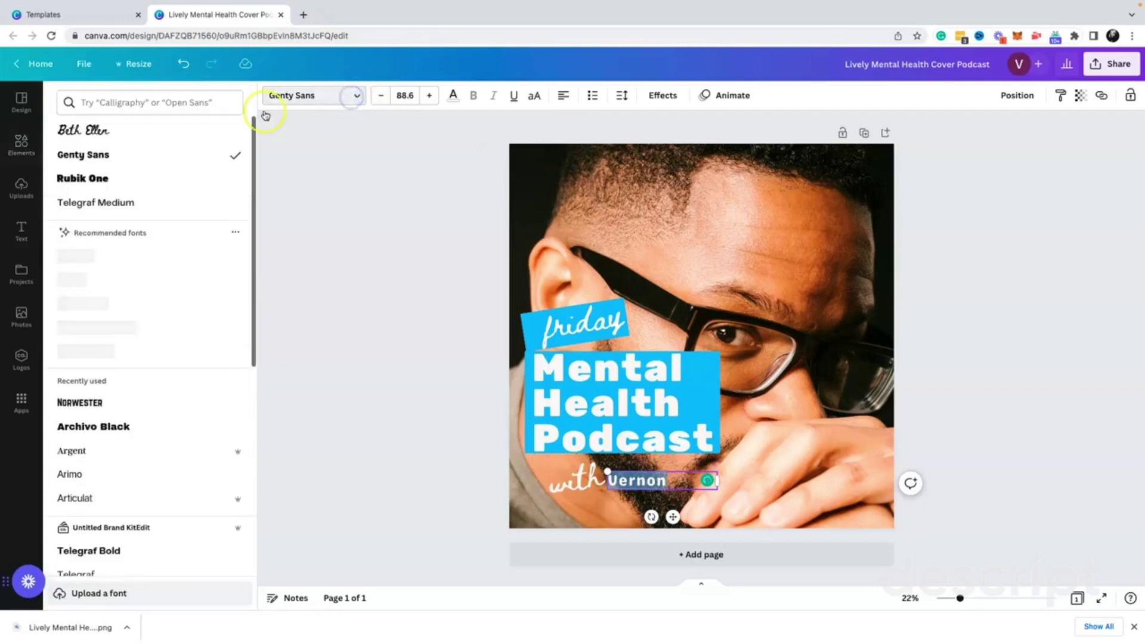
{"action": "left_click", "coordinate": [141, 178]}
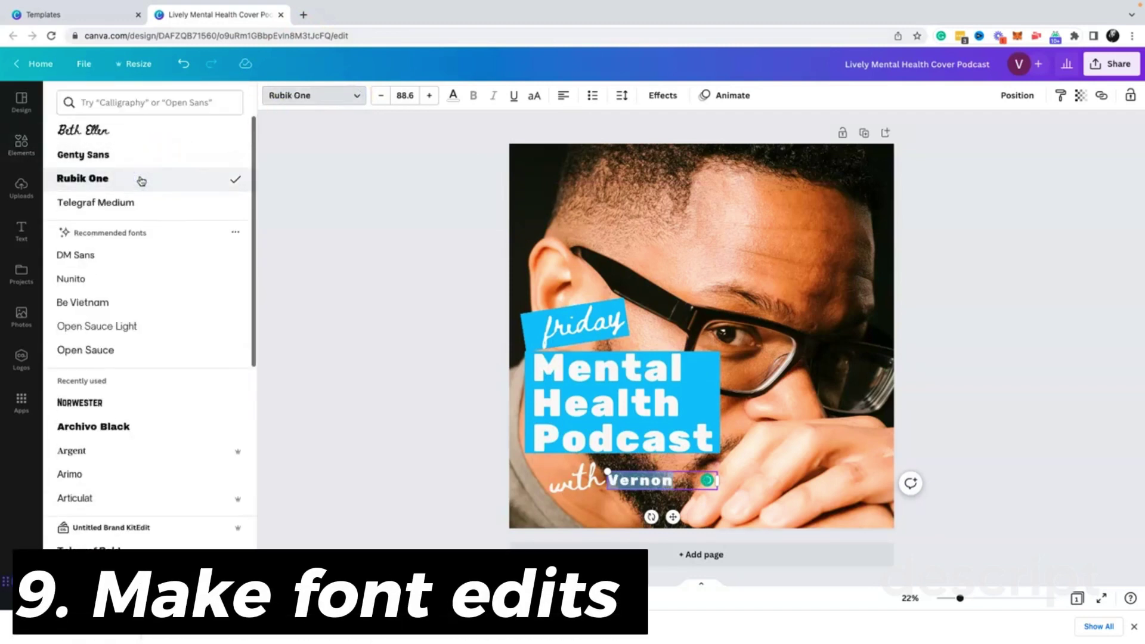
{"action": "left_click", "coordinate": [141, 155]}
{"action": "left_click", "coordinate": [136, 138]}
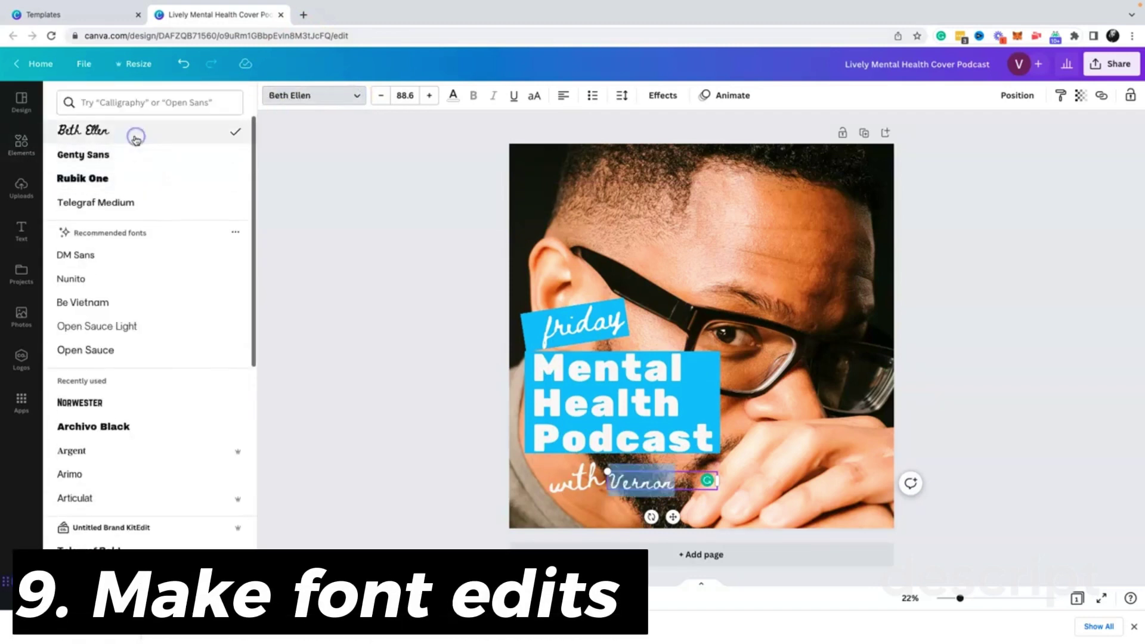
{"action": "left_click", "coordinate": [127, 177]}
{"action": "left_click", "coordinate": [115, 301]}
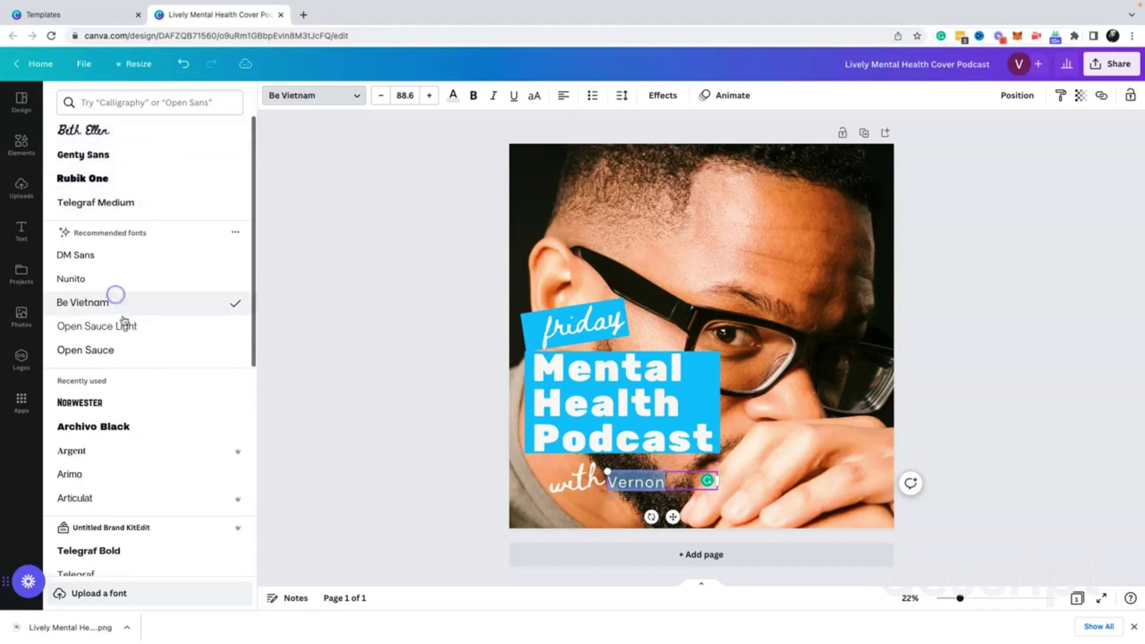
{"action": "left_click", "coordinate": [98, 402]}
{"action": "left_click", "coordinate": [701, 453]}
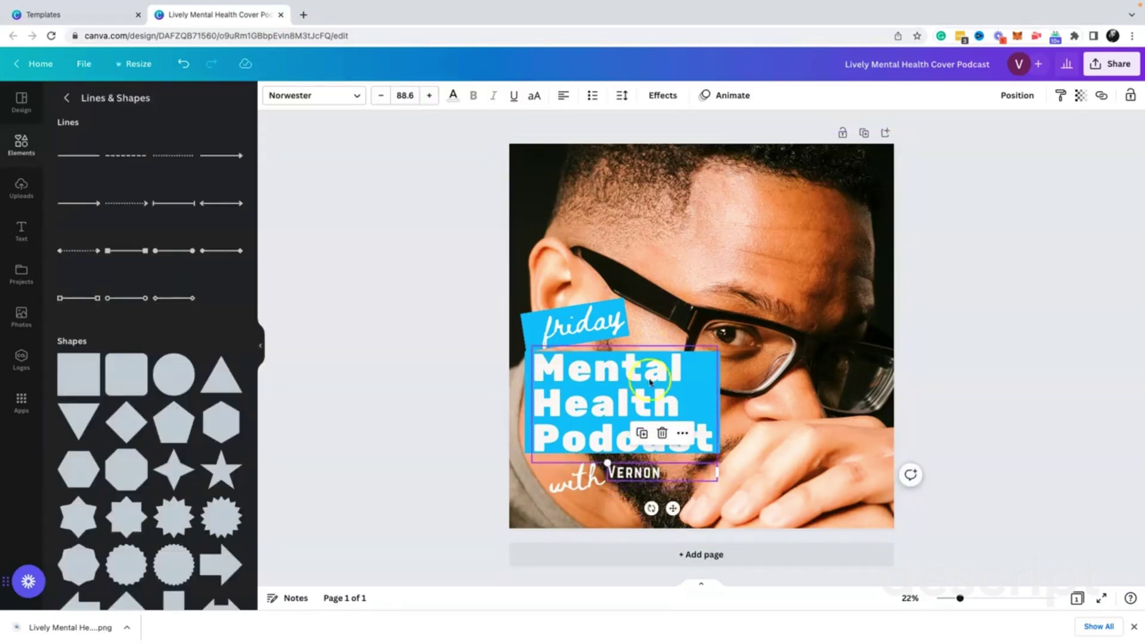
Recolour the title's backing rectangle pink and nudge the title up inside it.
{"action": "left_click", "coordinate": [708, 380]}
{"action": "left_click", "coordinate": [711, 381]}
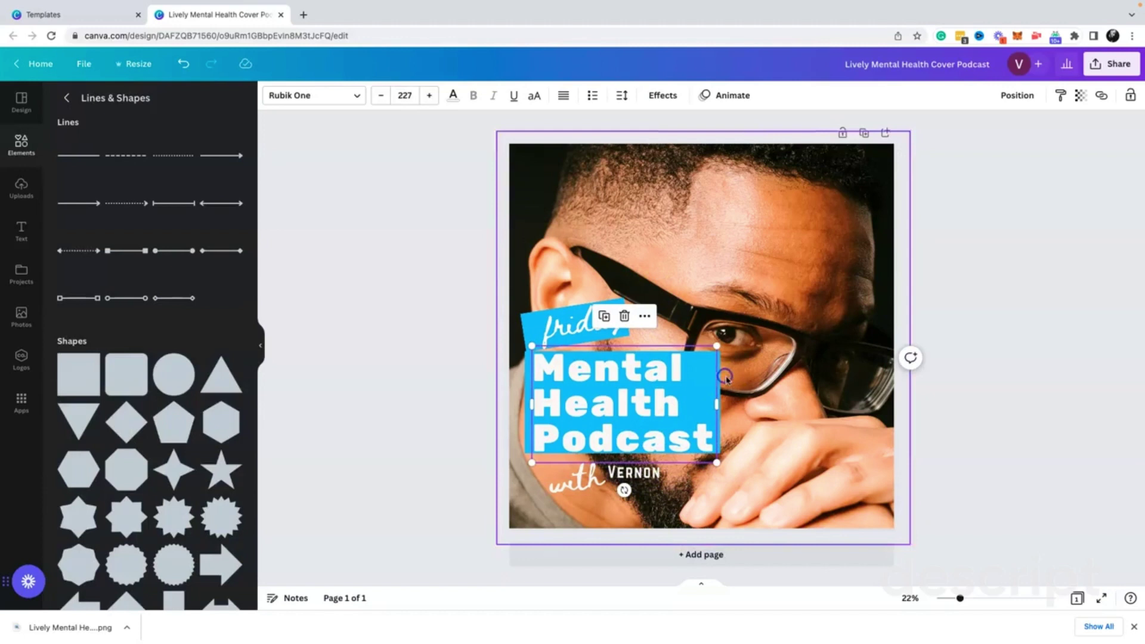
{"action": "left_click", "coordinate": [369, 138]}
{"action": "left_click", "coordinate": [335, 96]}
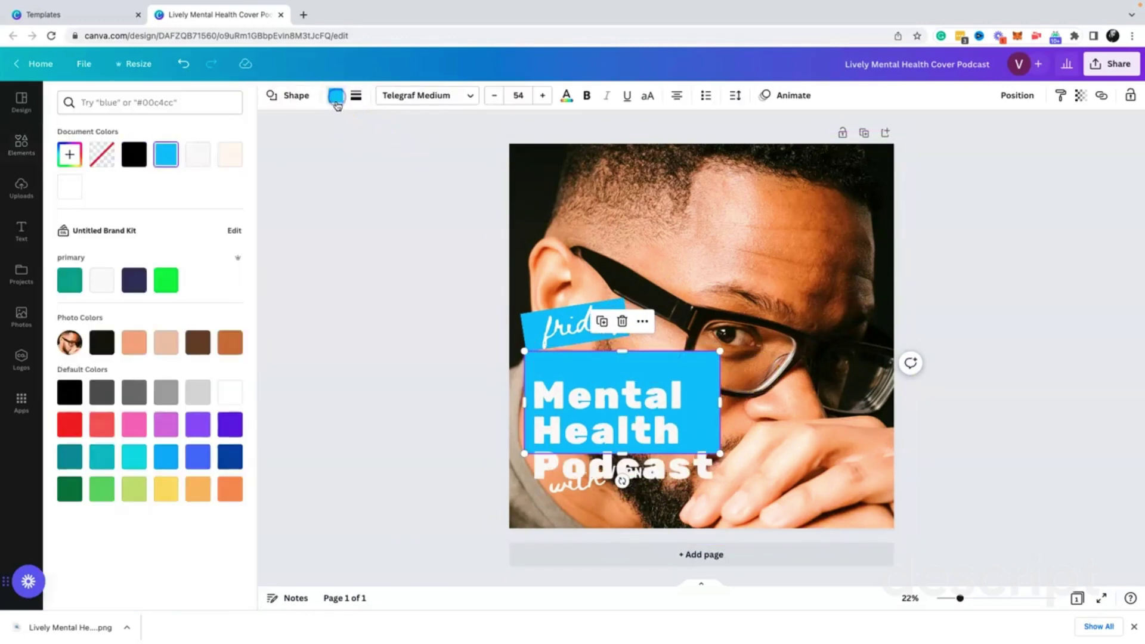
{"action": "left_click", "coordinate": [146, 418]}
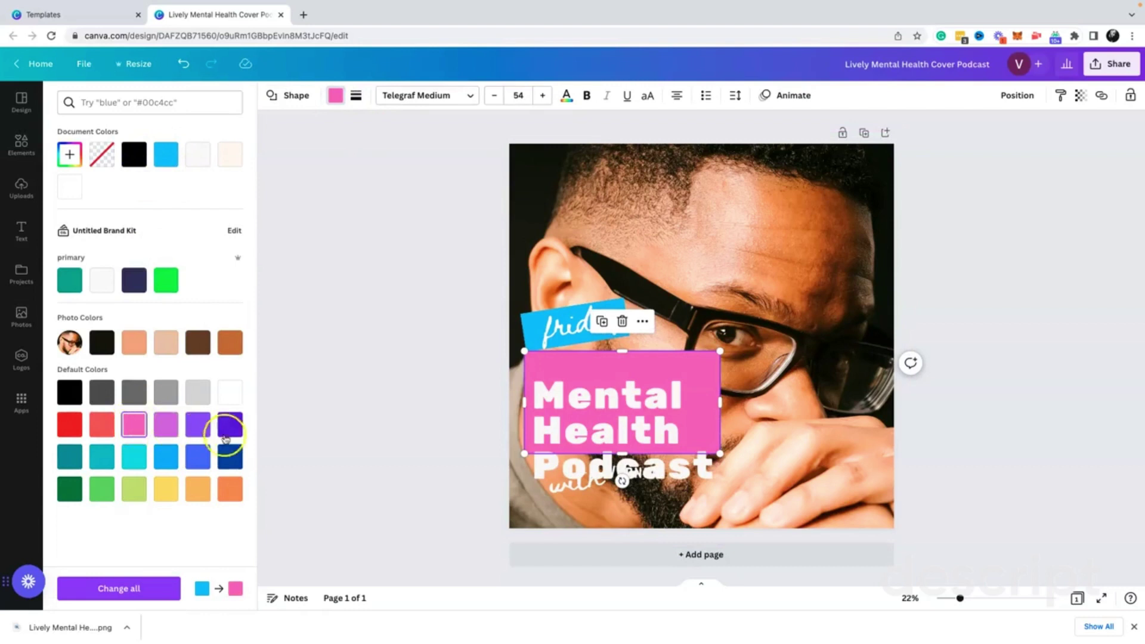
{"action": "left_click", "coordinate": [632, 396]}
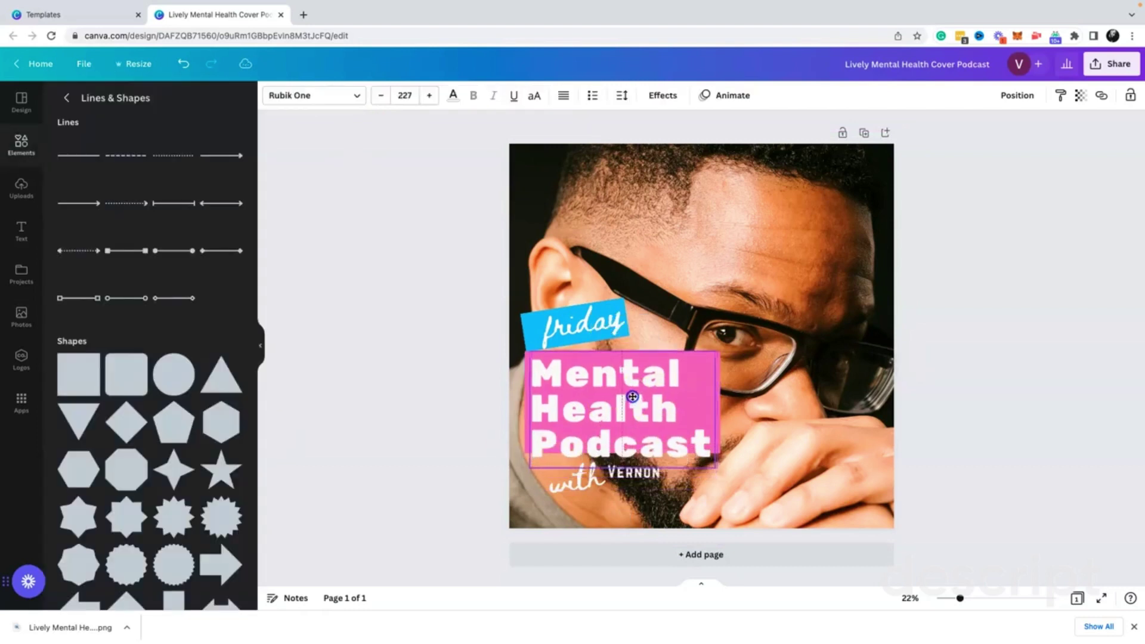
{"action": "left_click_drag", "start_coordinate": [632, 397], "coordinate": [630, 395]}
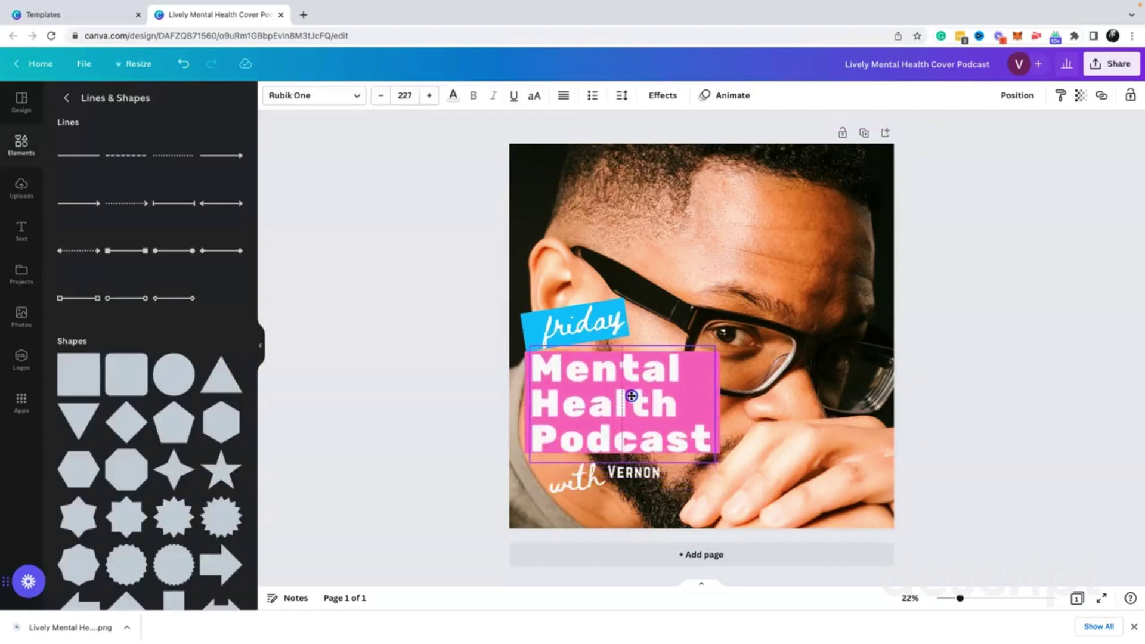
{"action": "left_click", "coordinate": [595, 526]}
{"action": "left_click", "coordinate": [759, 325]}
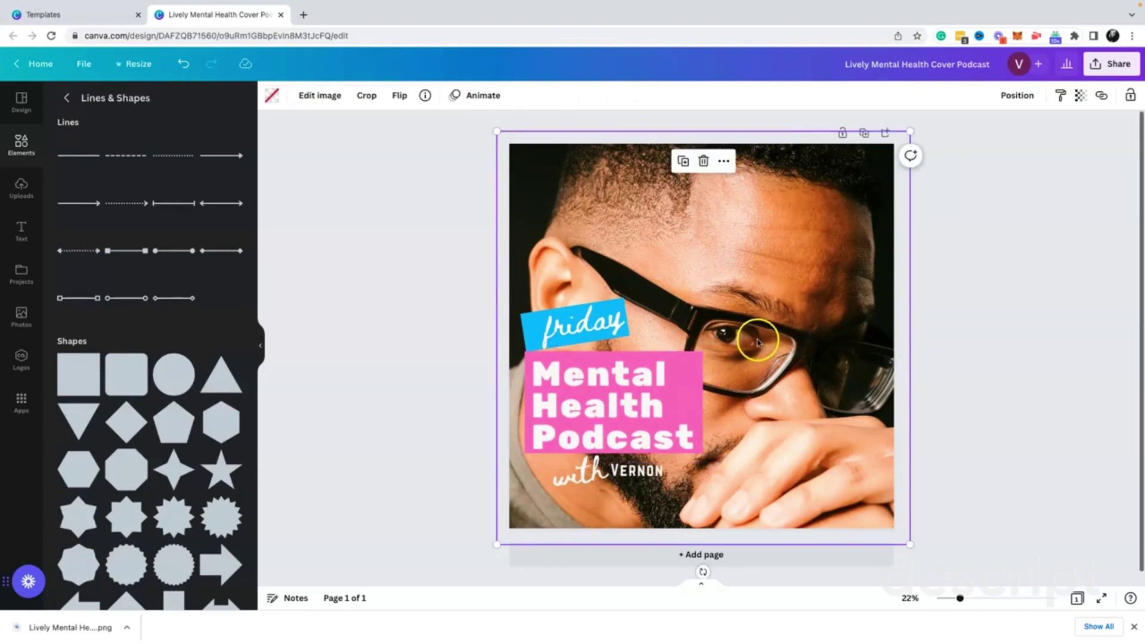
Deselect the photo and download the finished cover as a 3,000 × 3,000 px PNG.
{"action": "left_click", "coordinate": [952, 288]}
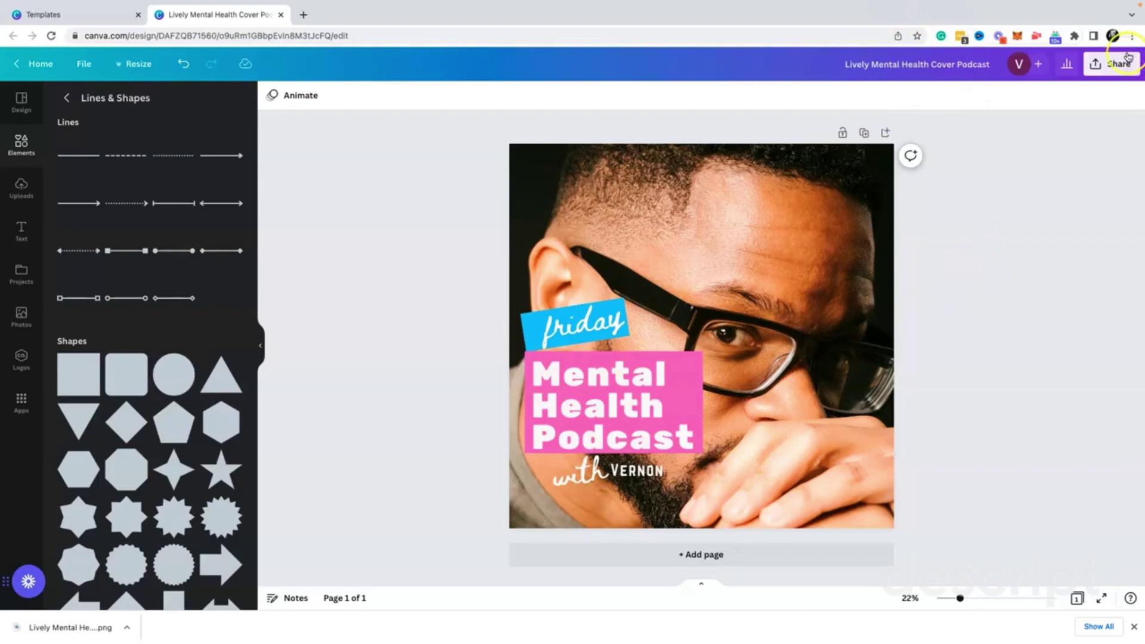
{"action": "left_click", "coordinate": [1115, 67]}
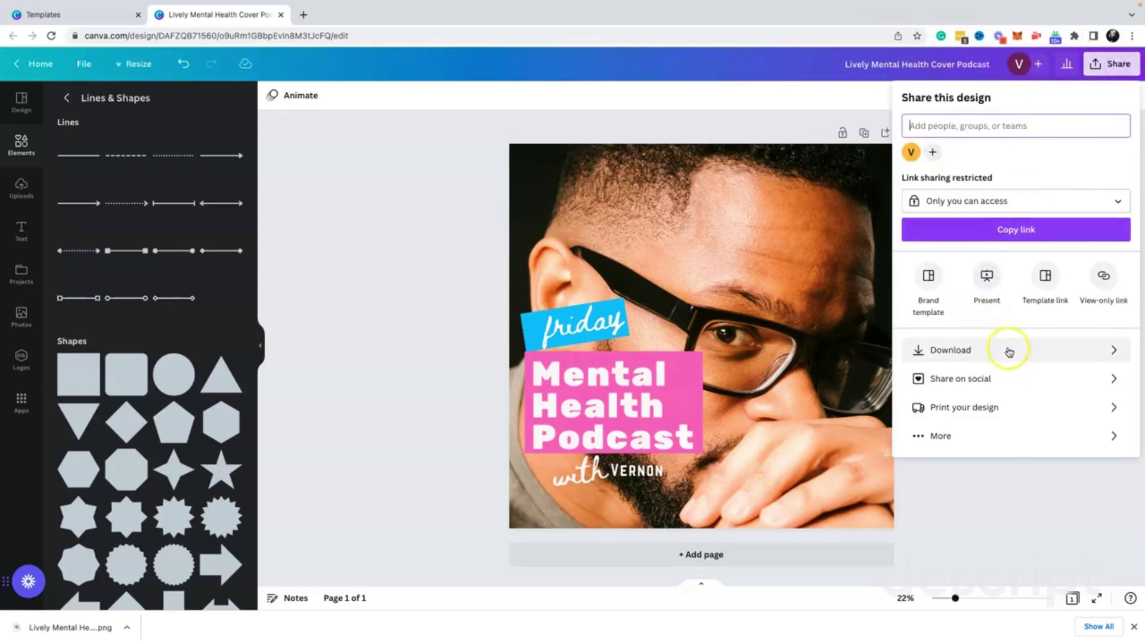
{"action": "left_click", "coordinate": [1073, 350]}
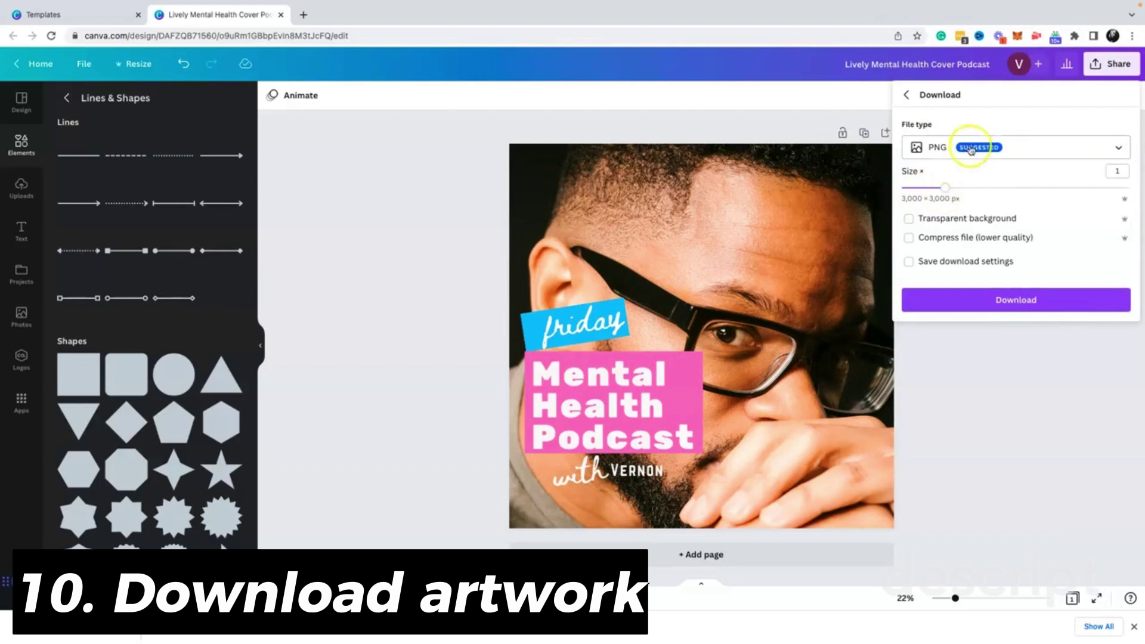
{"action": "left_click", "coordinate": [1017, 310]}
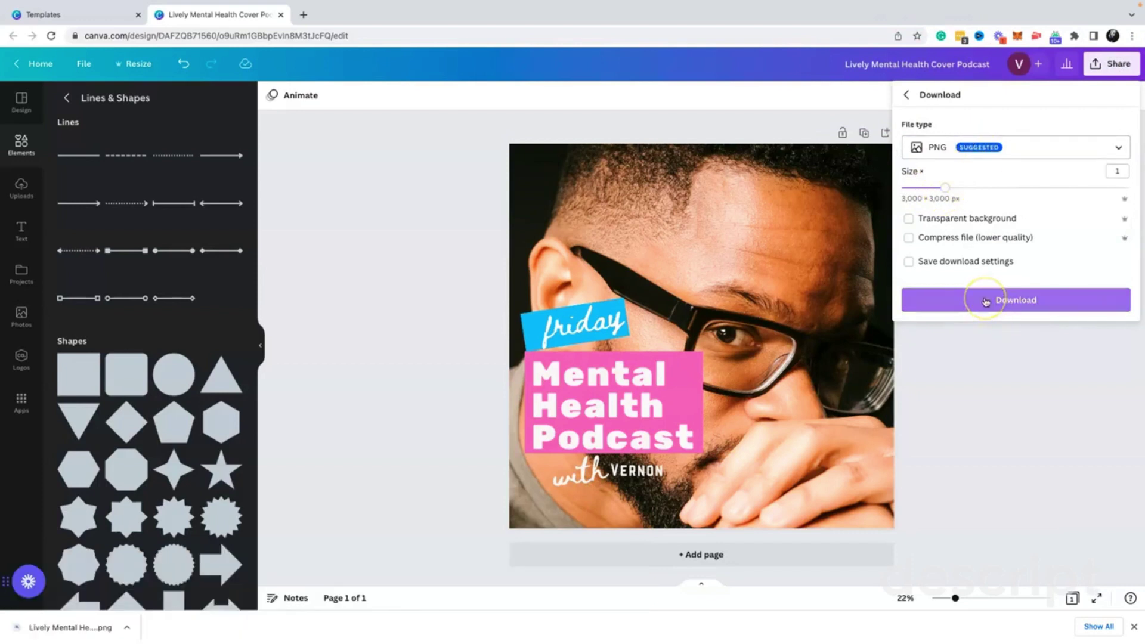